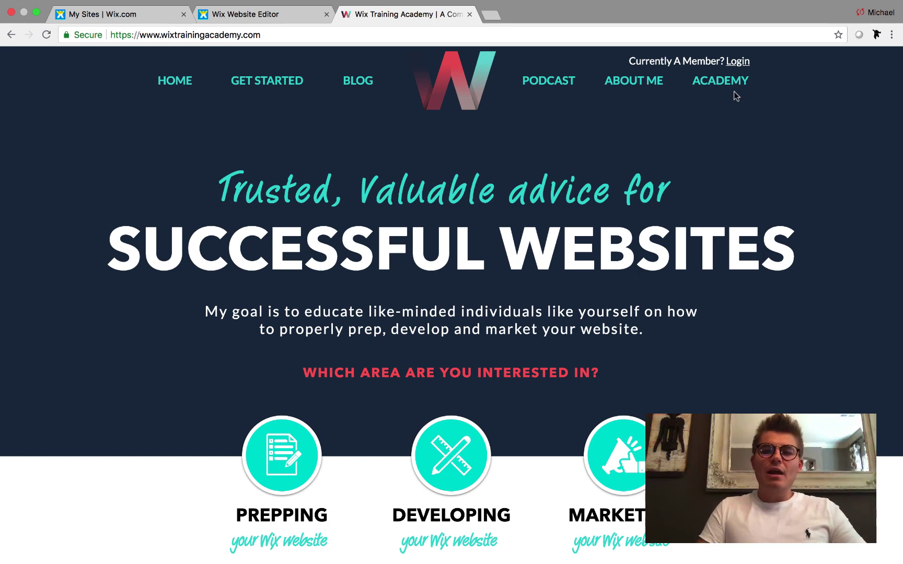
- Go to the ACADEMY page and enter the members' dashboard through Access Academy
left_click(723, 83)
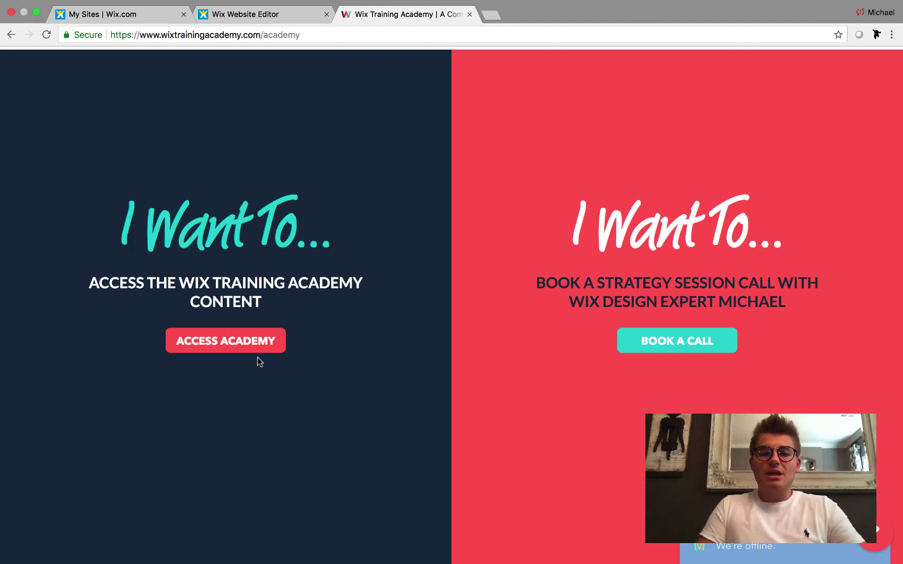
left_click(242, 351)
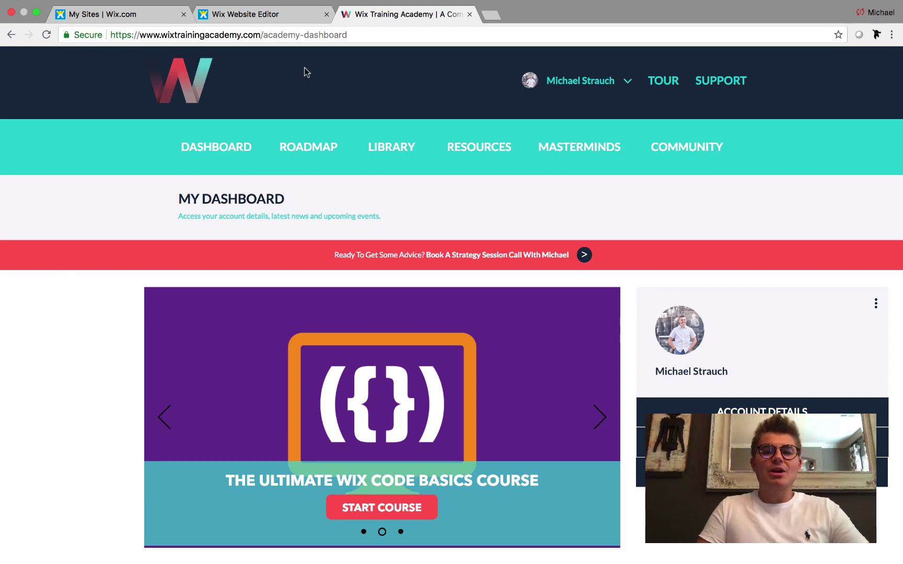
- In the editor tab, switch Developer Tools off and back on, then collapse the HOME code panel
left_click(256, 20)
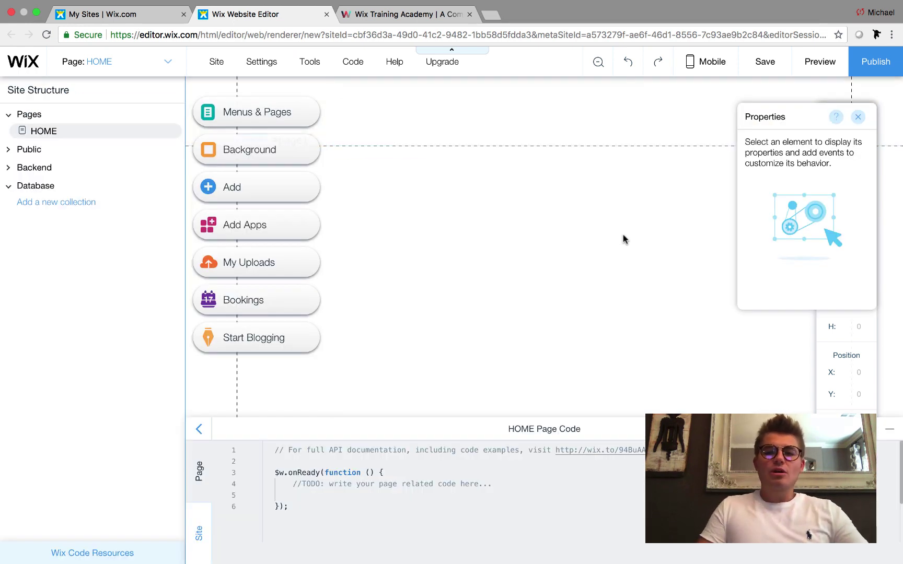
mouse_move(353, 62)
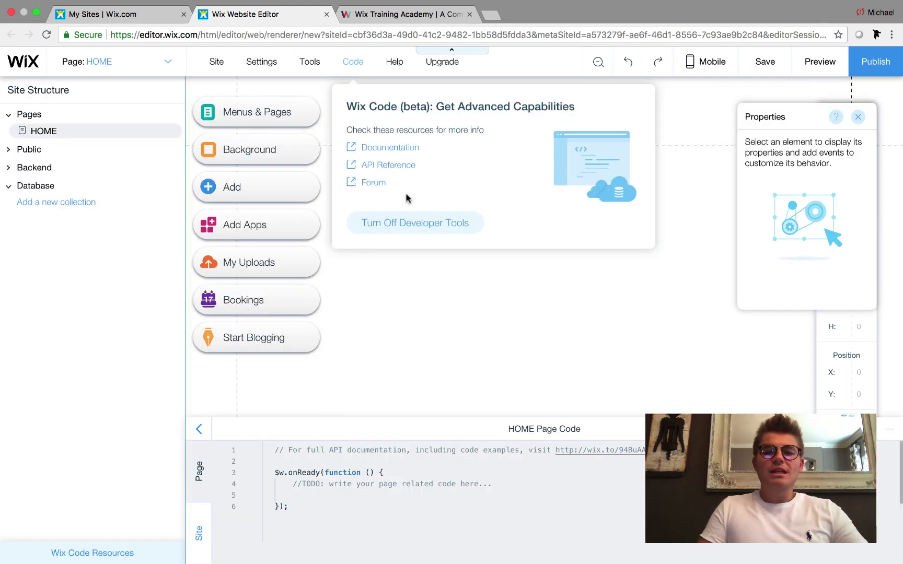
left_click(401, 230)
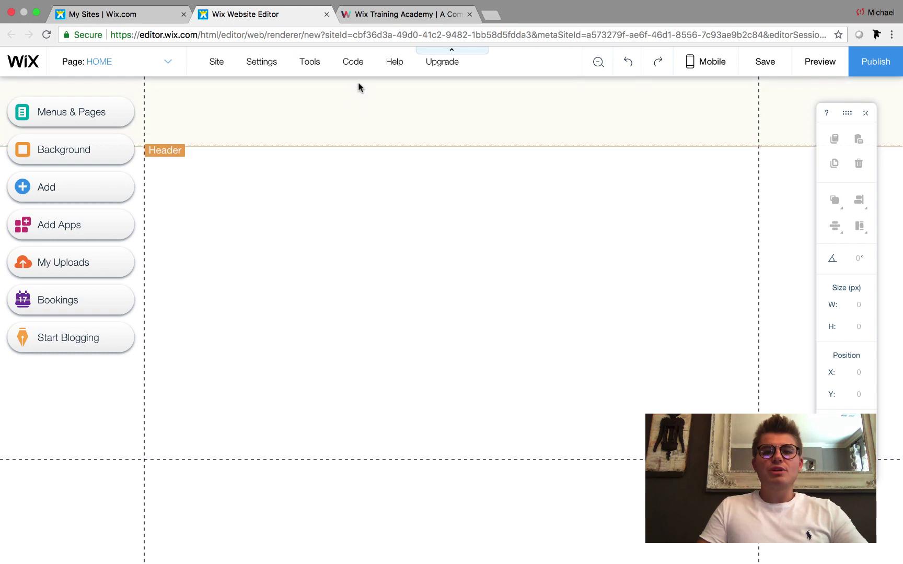
mouse_move(354, 69)
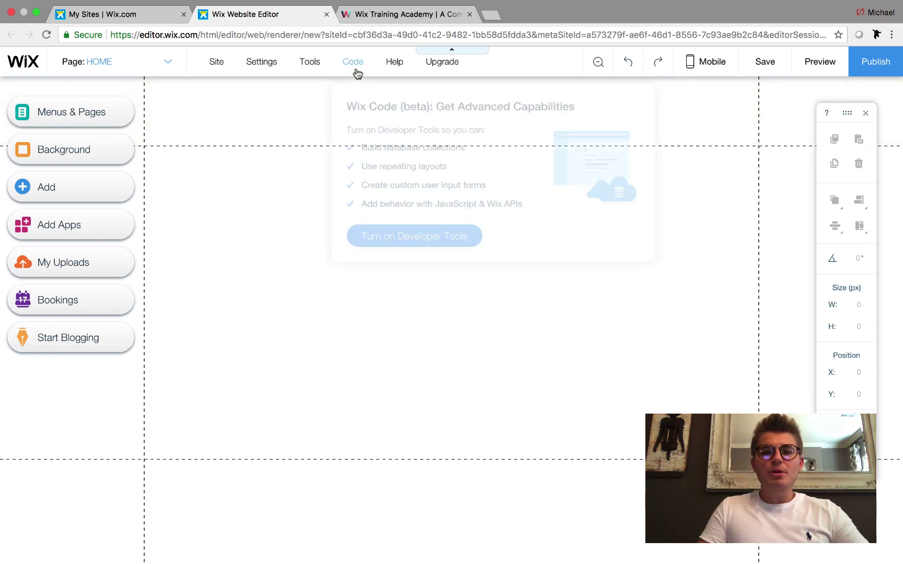
left_click(421, 237)
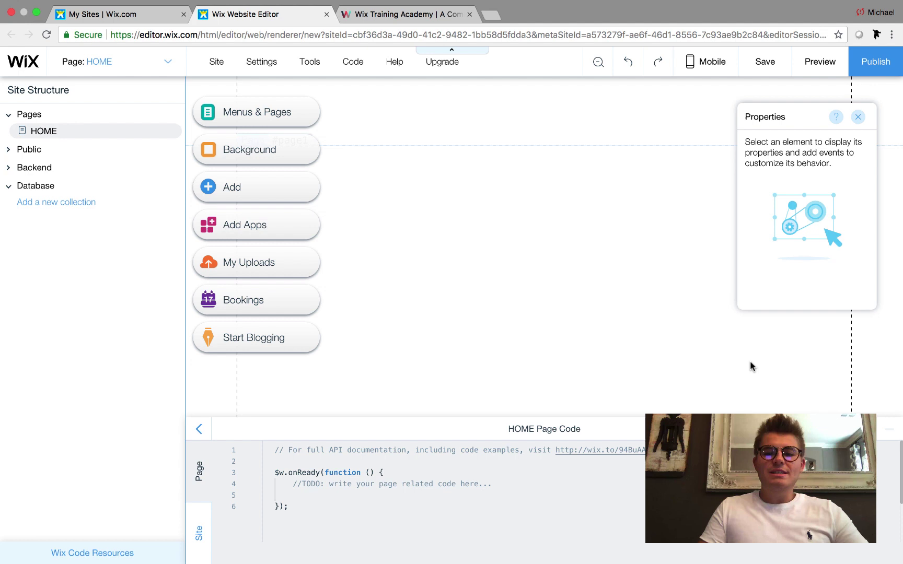
left_click(891, 432)
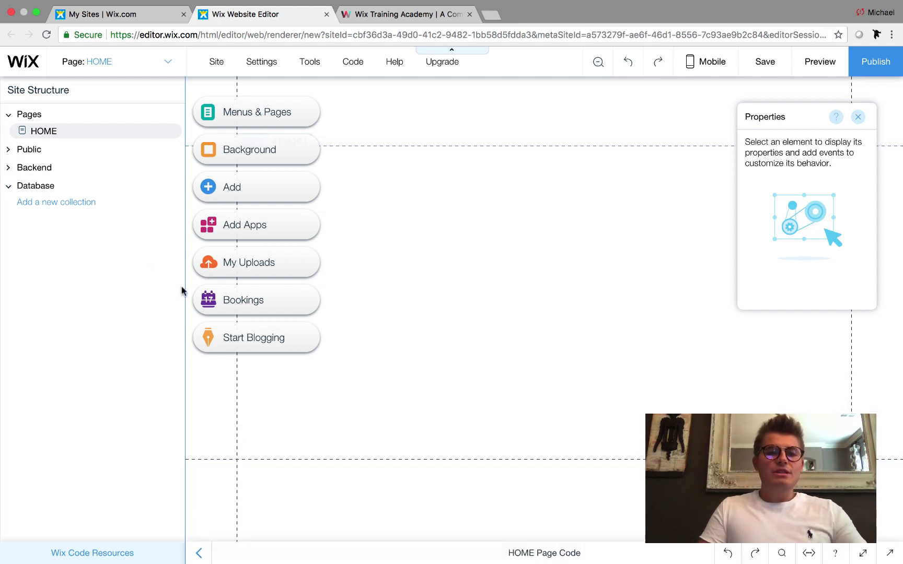
- Start a new collection named 'VideoContent' and set its purpose to Custom Use
left_click(59, 203)
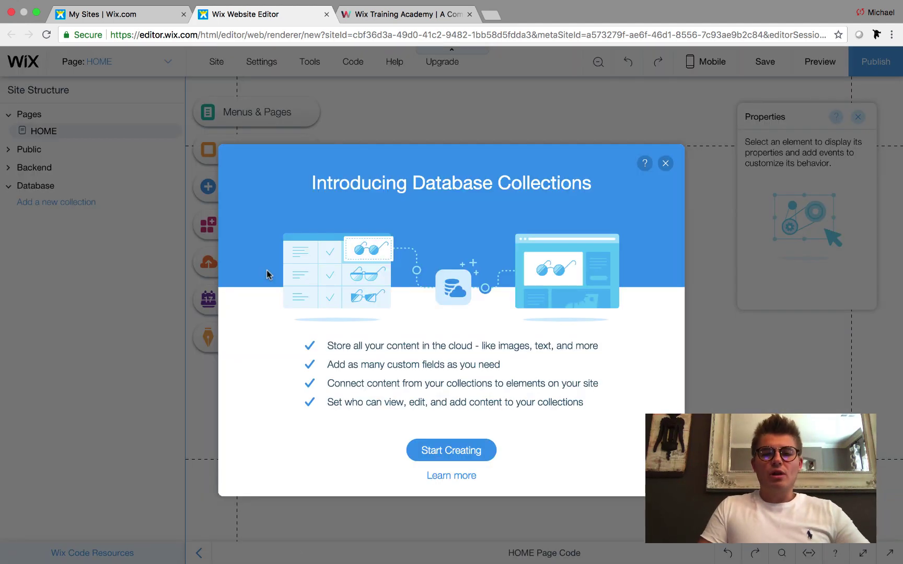
left_click(446, 450)
type("V")
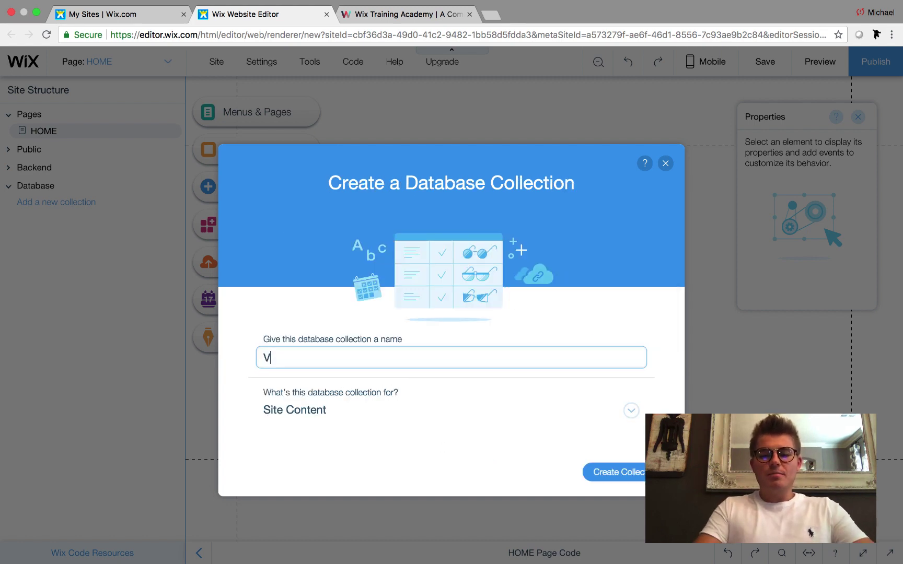
type("ideoContent")
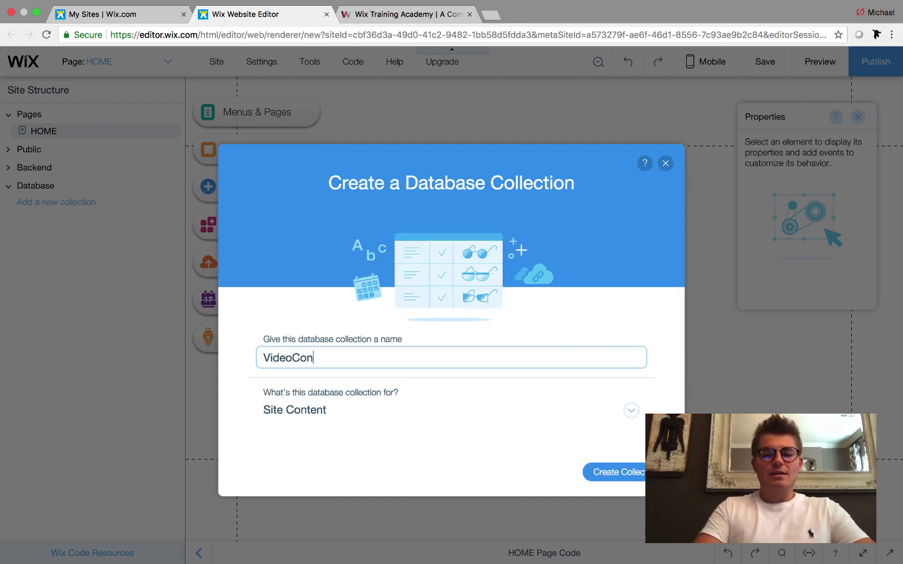
left_click(367, 422)
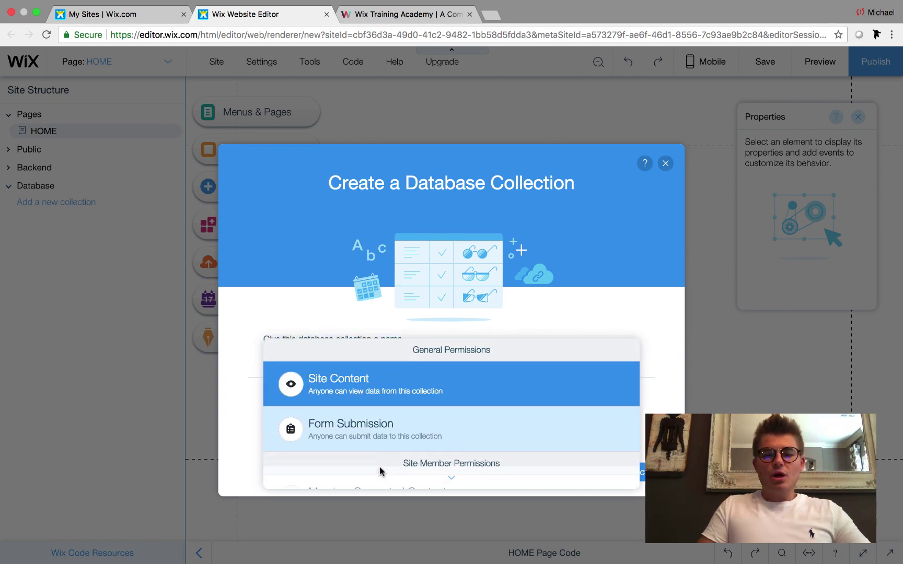
scroll(379, 470, "down", 3)
left_click(360, 468)
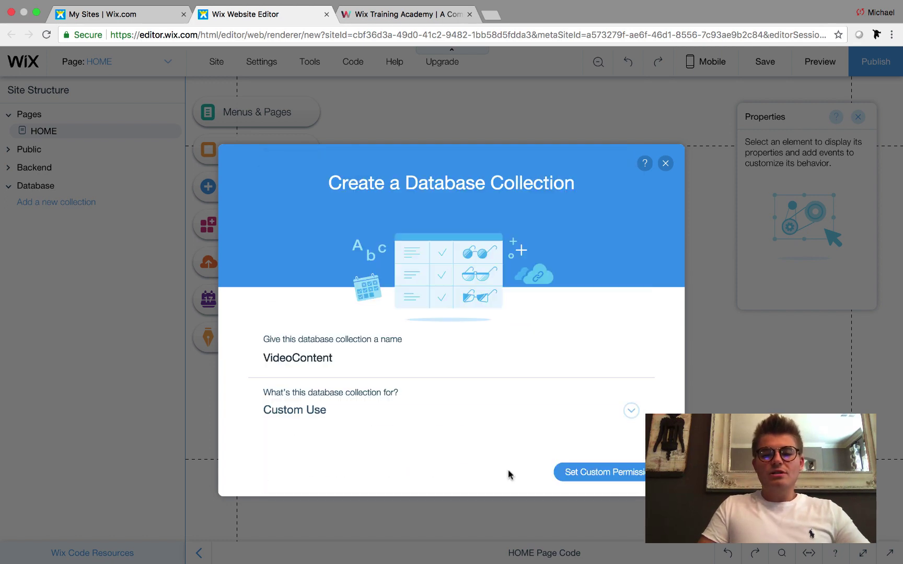
- Set permissions to Anyone read and create, Admin update and delete, and create the collection
left_click(593, 474)
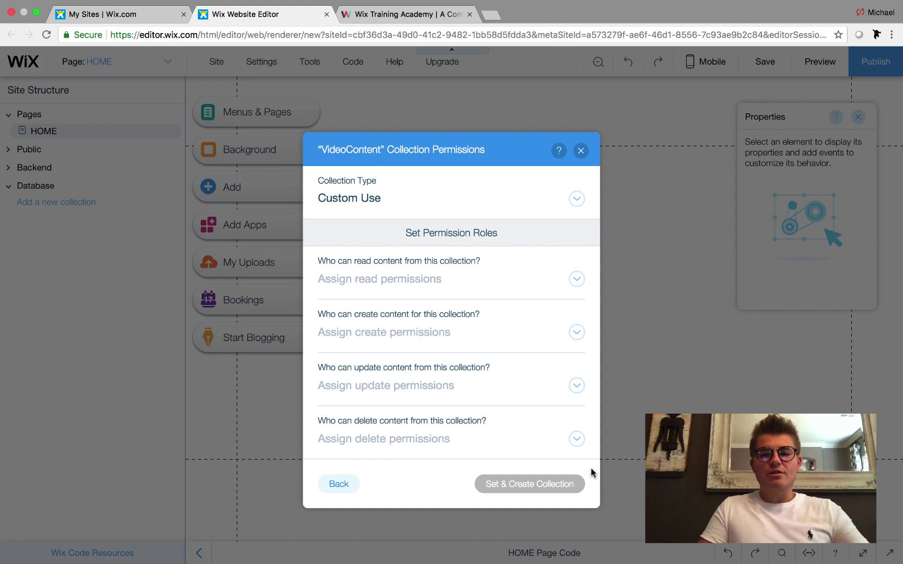
left_click(372, 279)
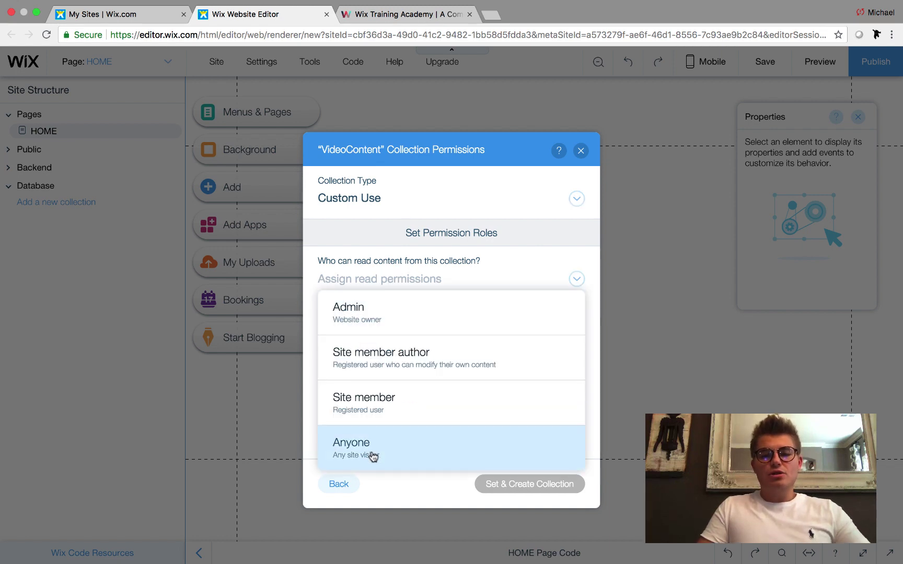
left_click(369, 455)
left_click(377, 332)
left_click(357, 458)
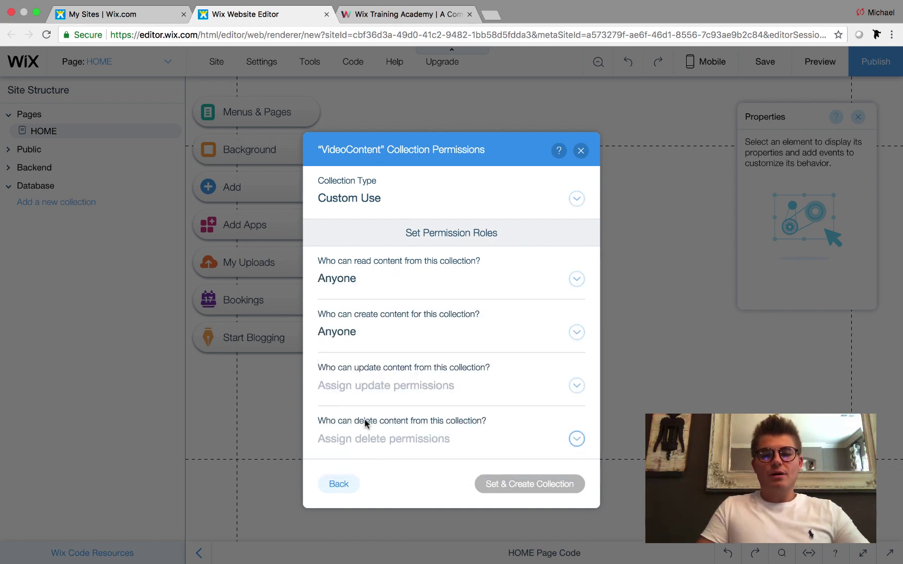
left_click(373, 386)
left_click(378, 213)
left_click(366, 428)
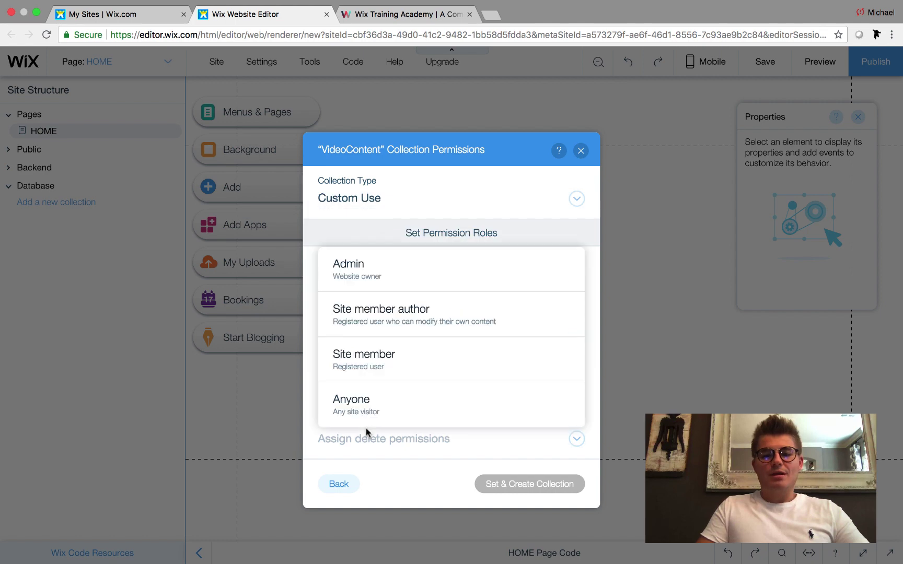
left_click(369, 256)
left_click(518, 492)
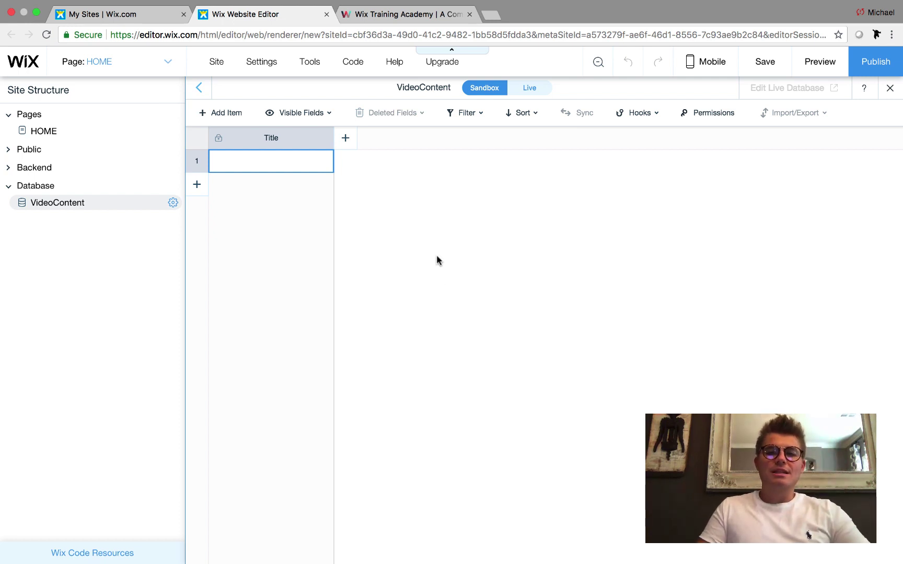
- Create a new column named 'Video' with field type Video and add it to the collection
left_click(345, 138)
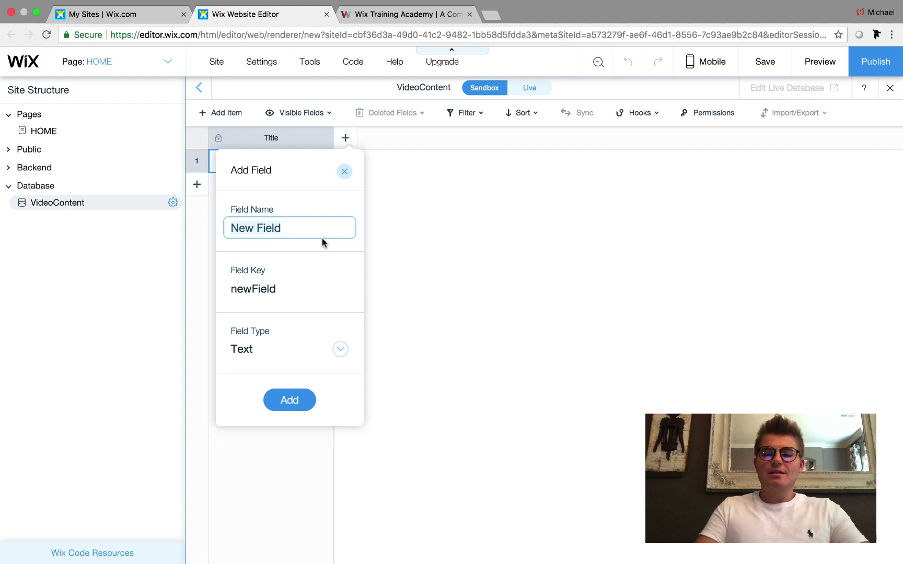
type("Video")
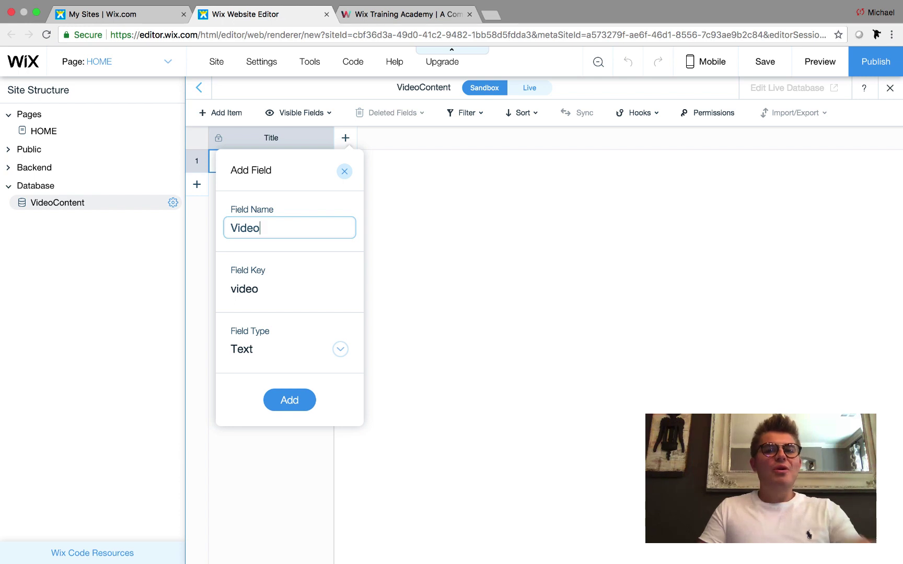
left_click(285, 351)
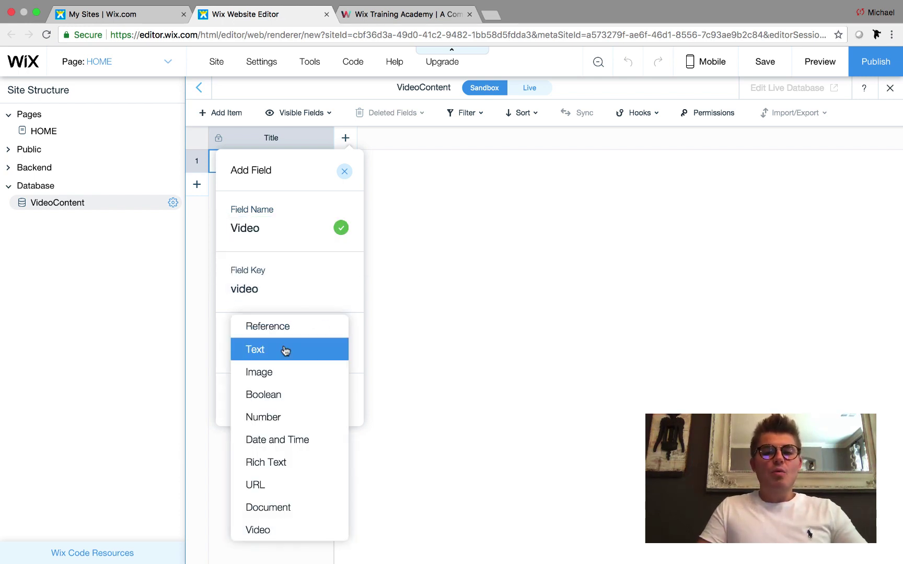
left_click(279, 537)
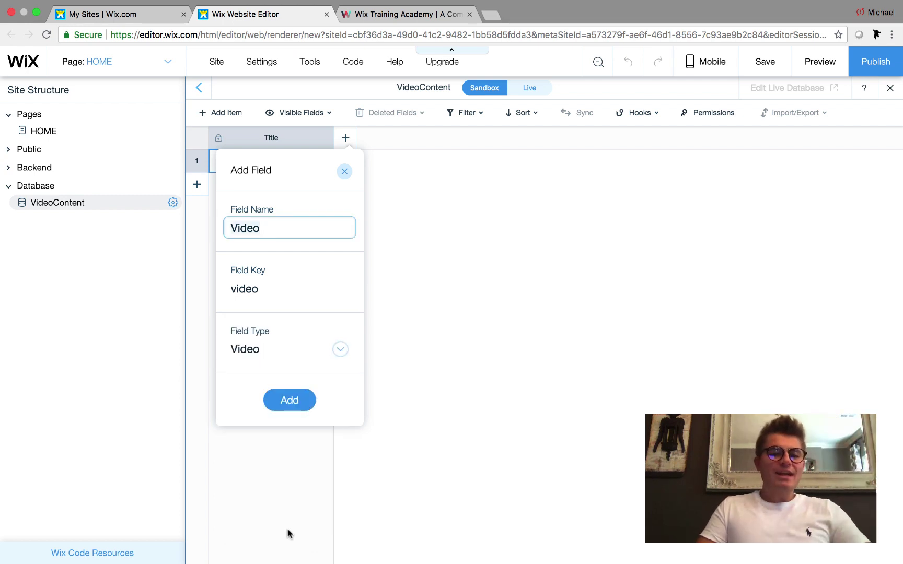
left_click(297, 413)
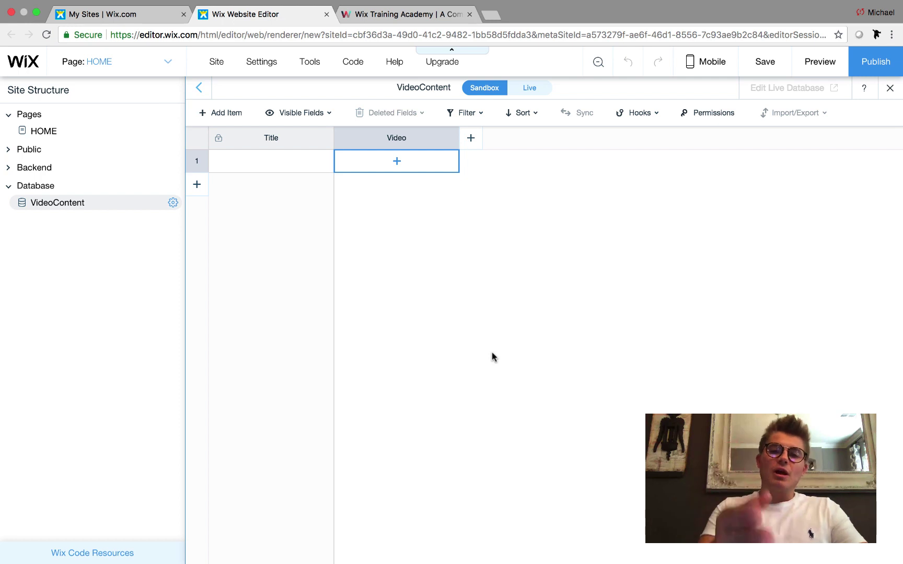
- Insert the media library video into row 1's Video cell
left_click(397, 162)
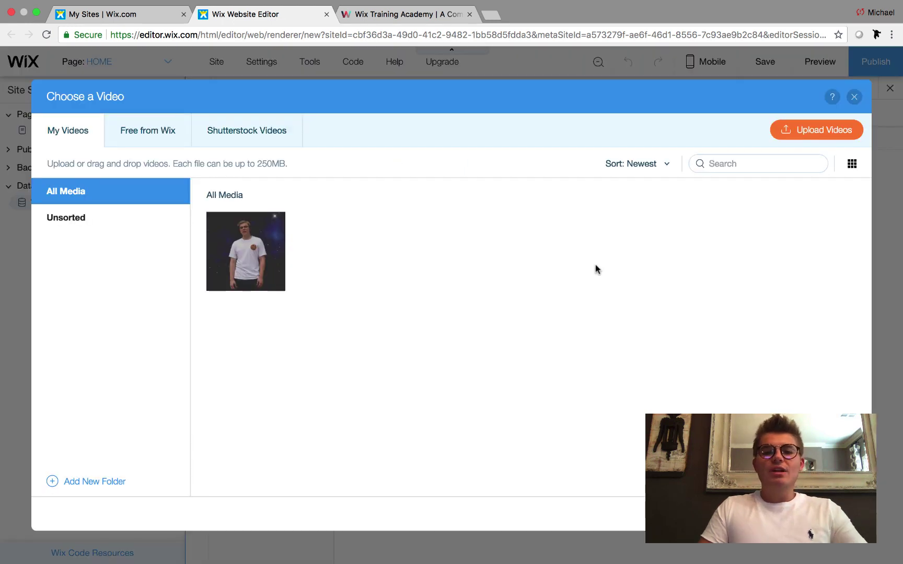
double_click(240, 256)
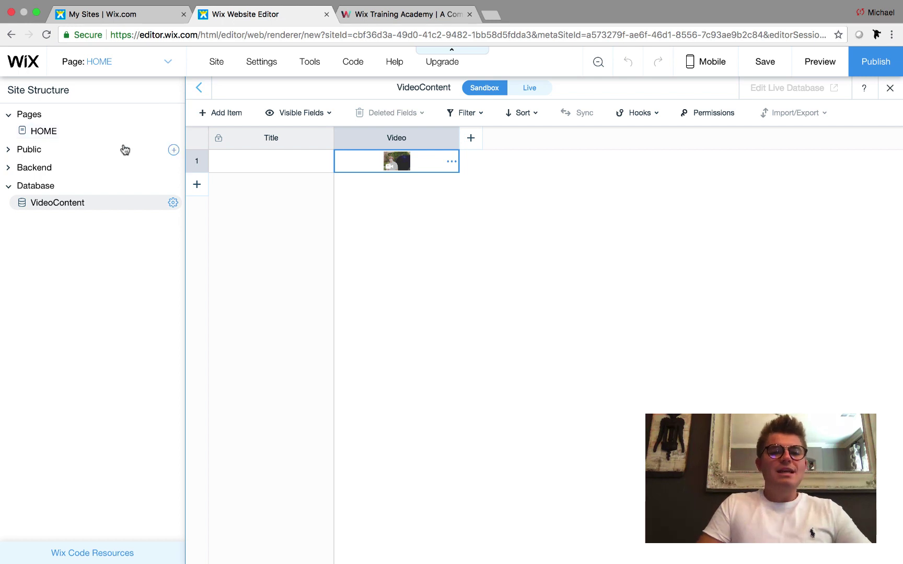
- Hide and restore the site structure sidebar, then return to the HOME page
left_click(198, 90)
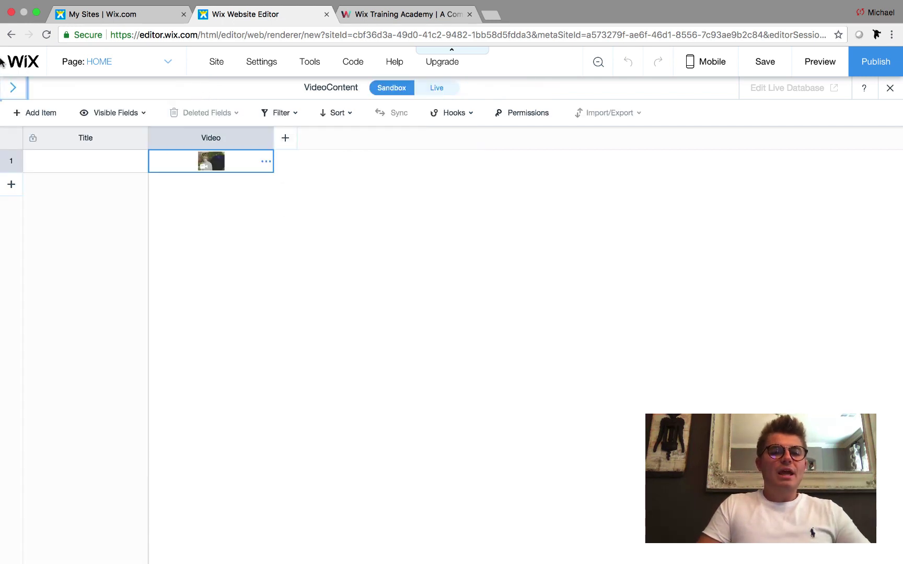
left_click(15, 93)
left_click(56, 131)
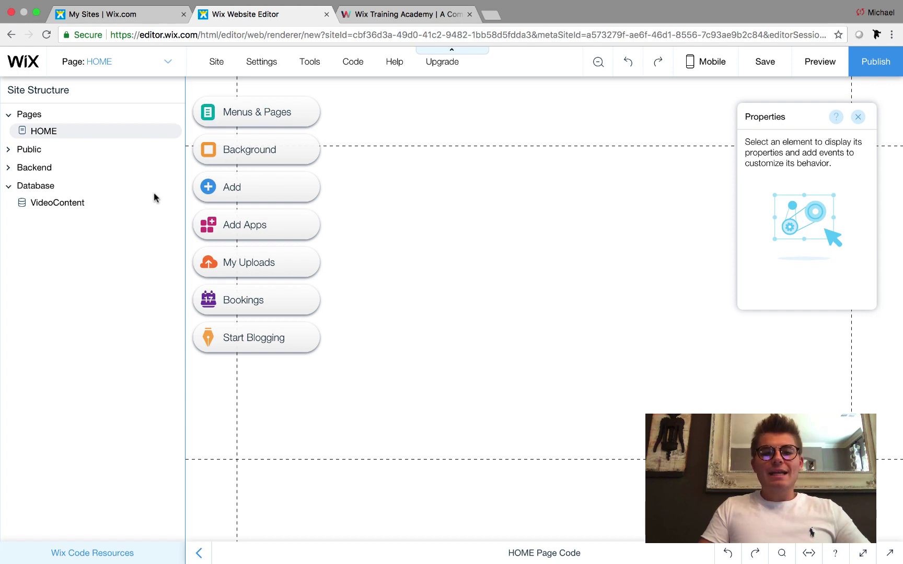
- Create an Item dynamic page for VideoContent, keeping the VideoContent/Title URL
mouse_move(162, 197)
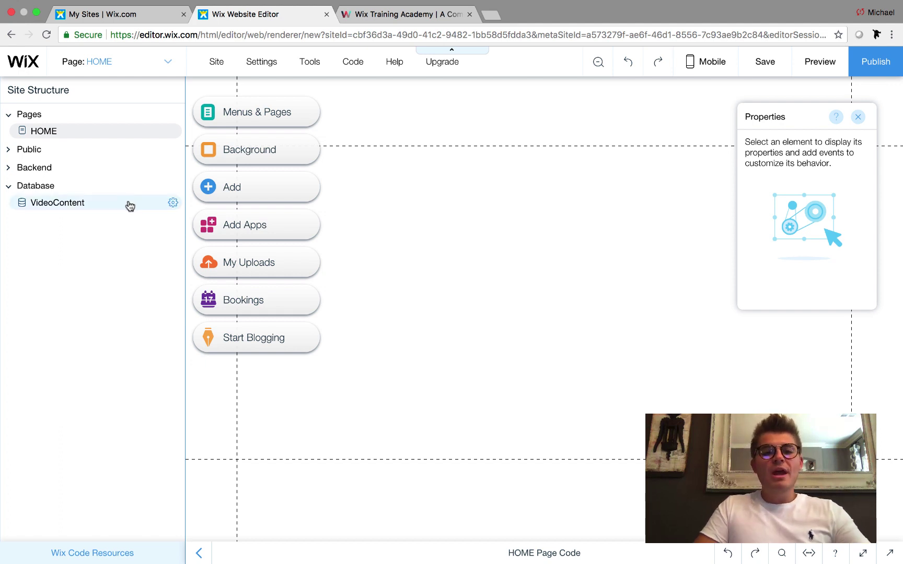
left_click(173, 204)
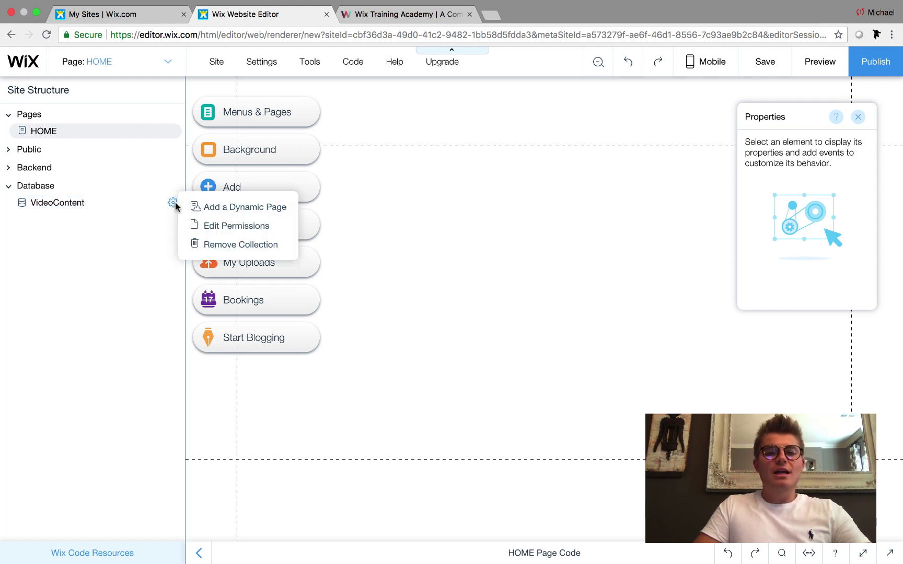
left_click(213, 209)
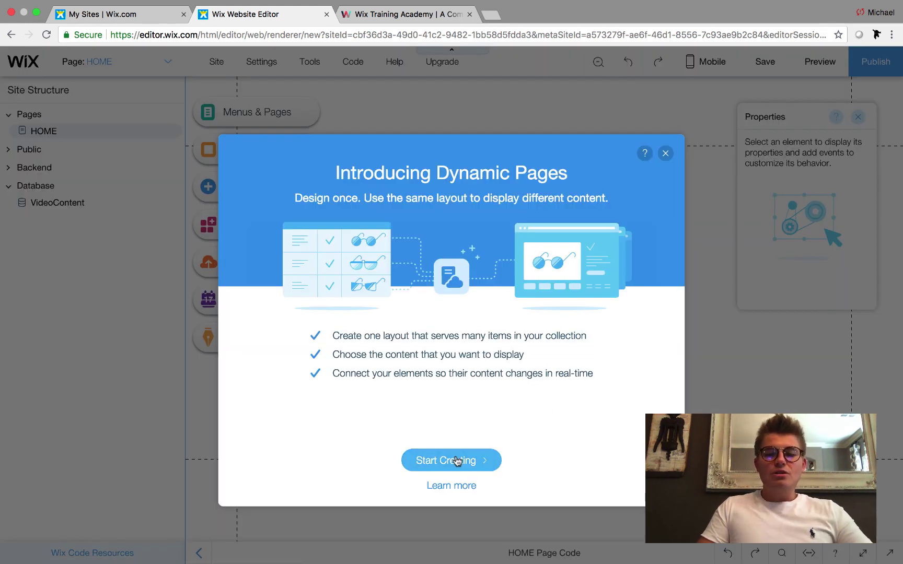
left_click(455, 460)
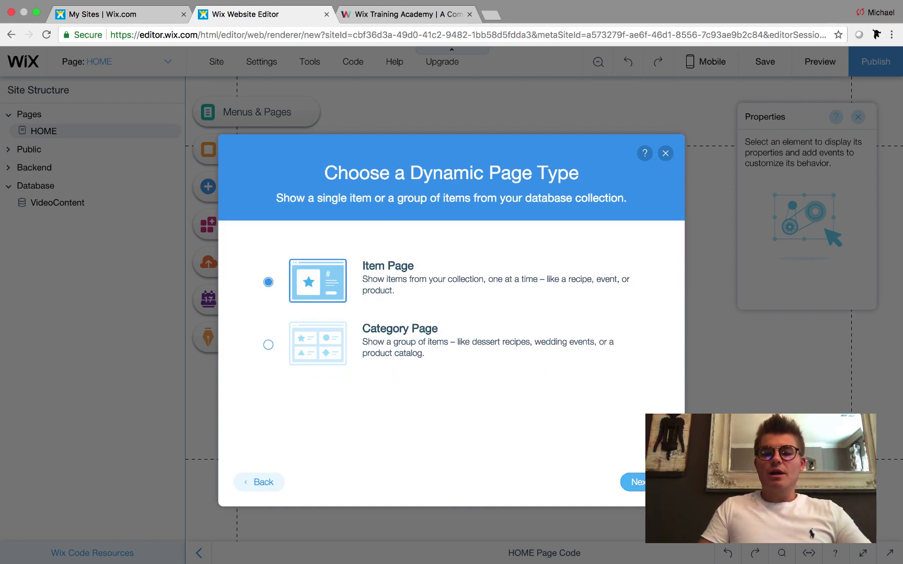
left_click(635, 482)
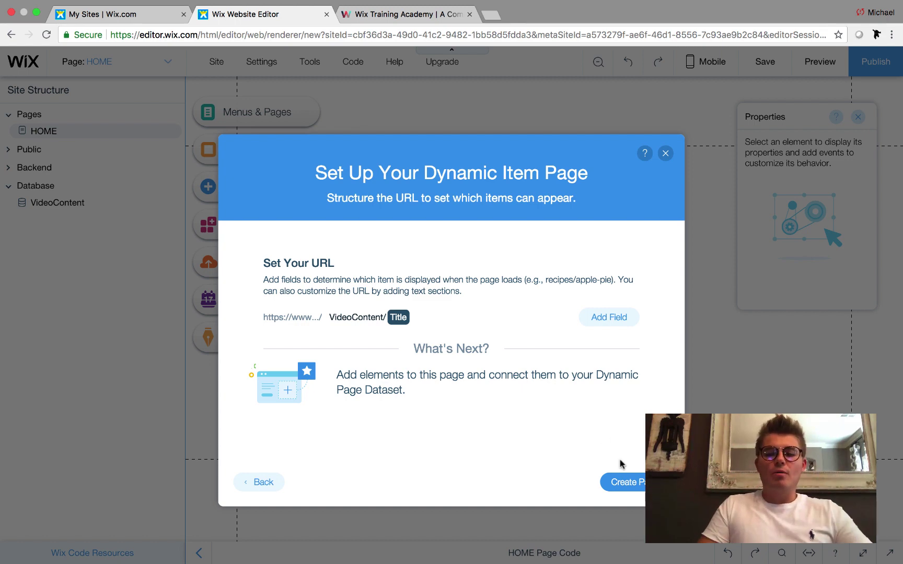
left_click(627, 482)
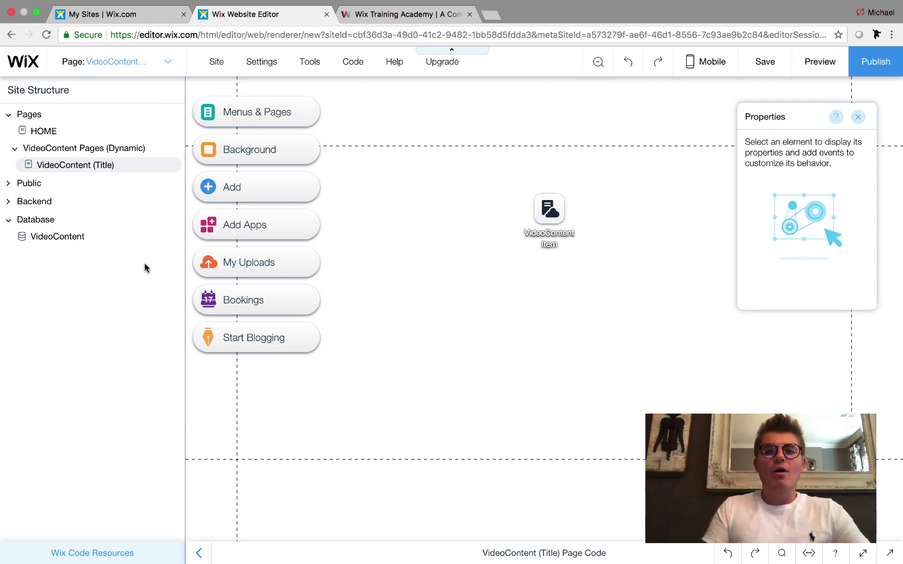
- Add a text field called 'Name' to the VideoContent collection
left_click(120, 239)
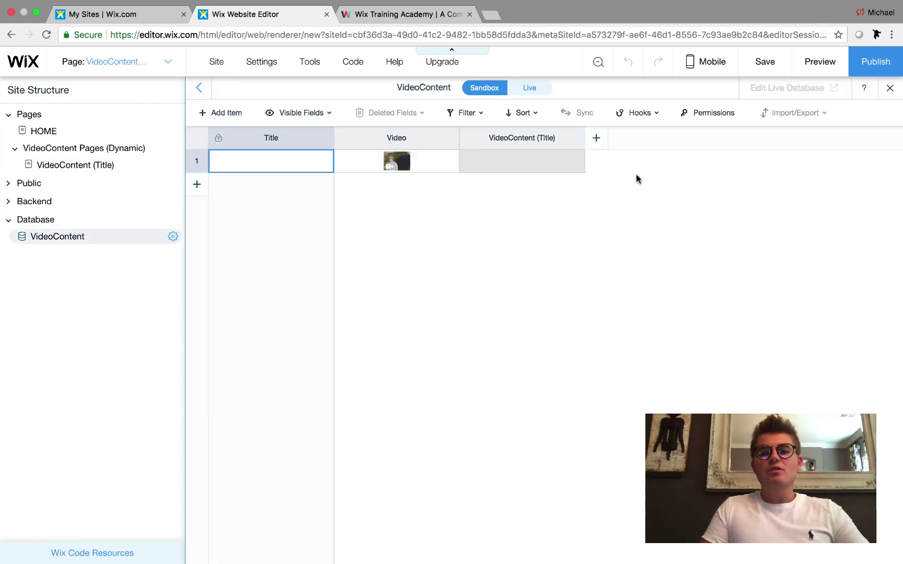
left_click(602, 145)
triple_click(558, 228)
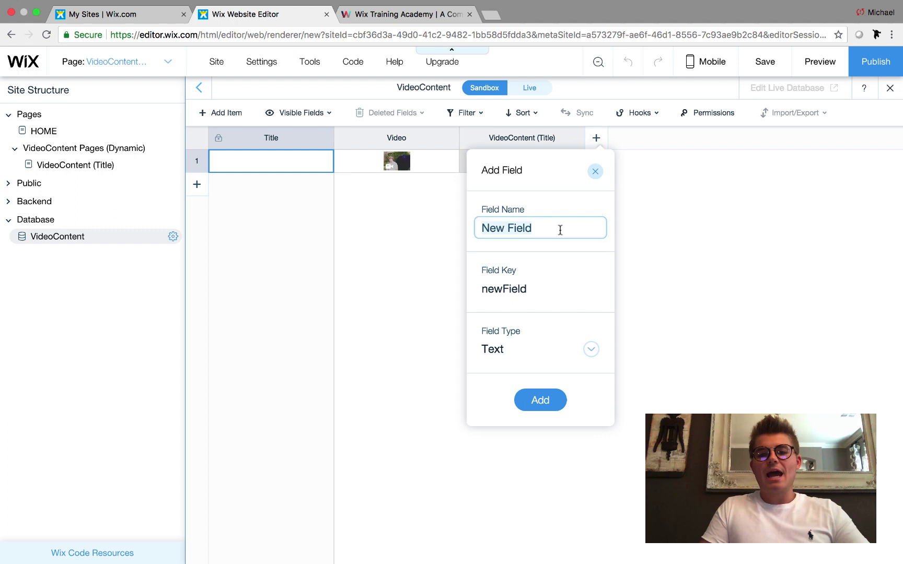
key("BackSpace")
type("Name")
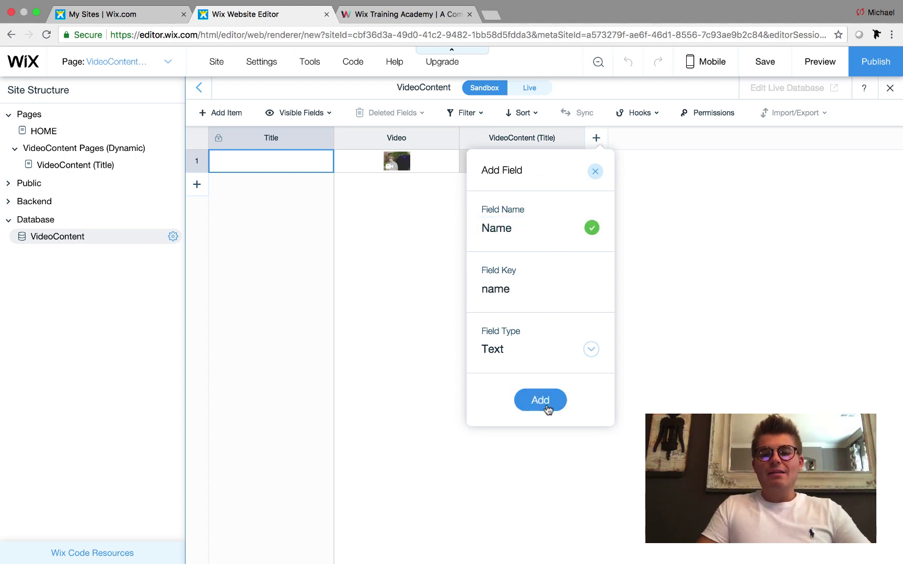
left_click(542, 402)
- Enter a person's first name in row 1's Name cell
left_click(637, 167)
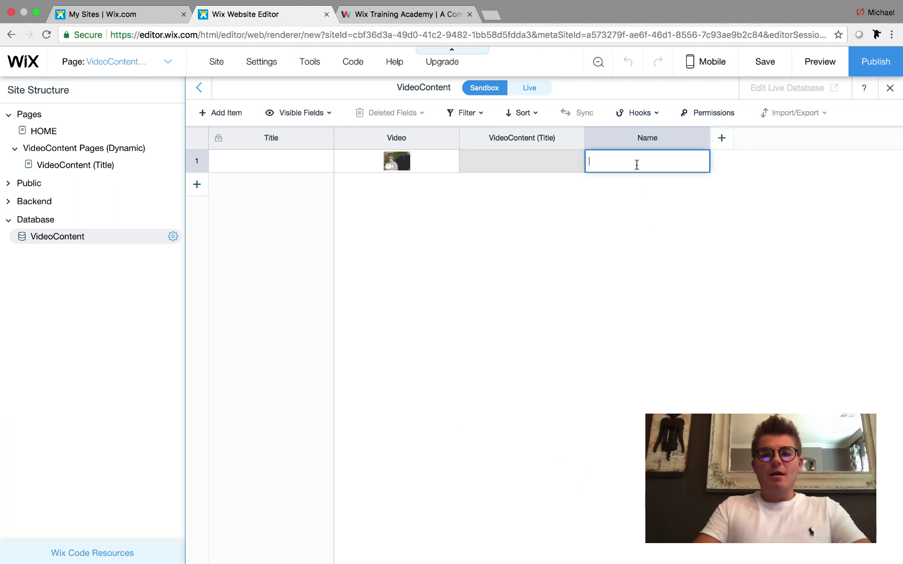
type("Michael")
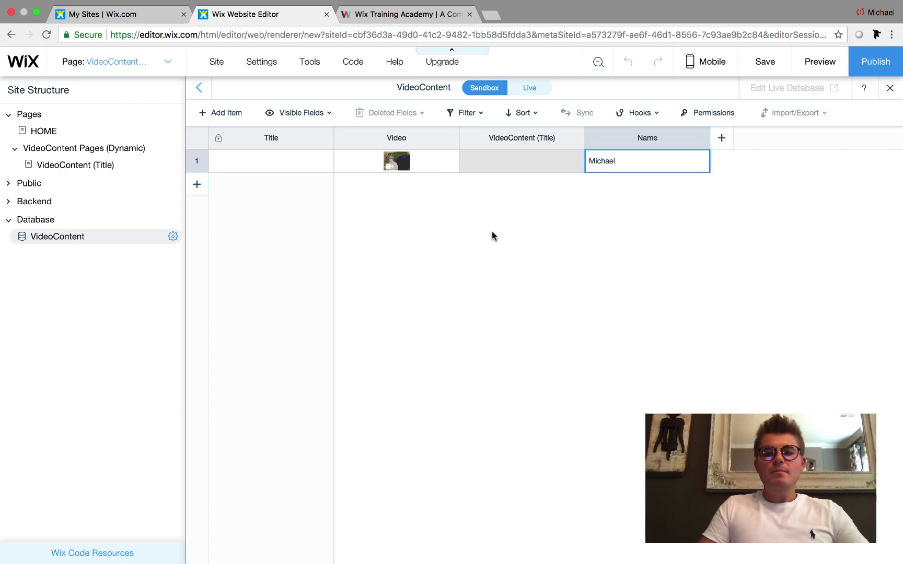
key("Return")
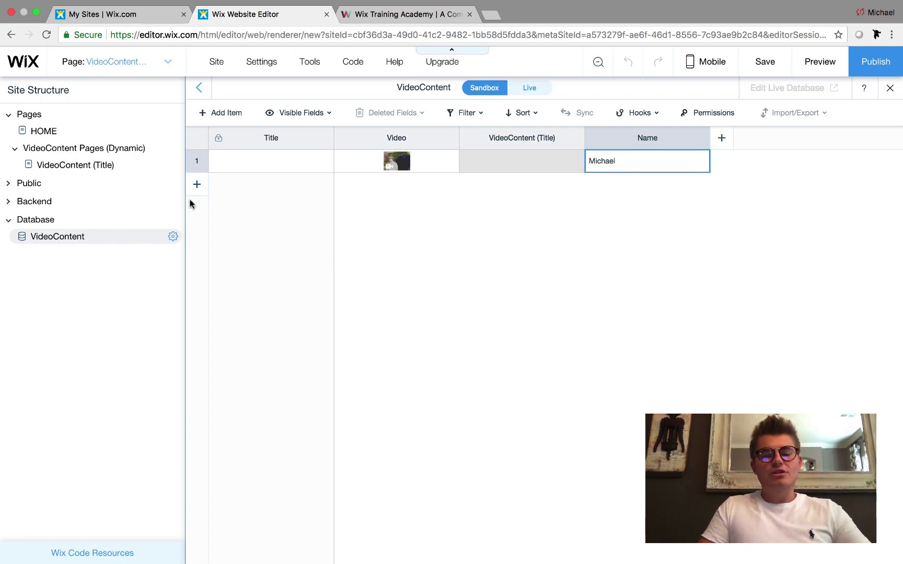
- Open the VideoContent (Title) page, review the dynamicDataset settings, and drag the dataset left
left_click(101, 166)
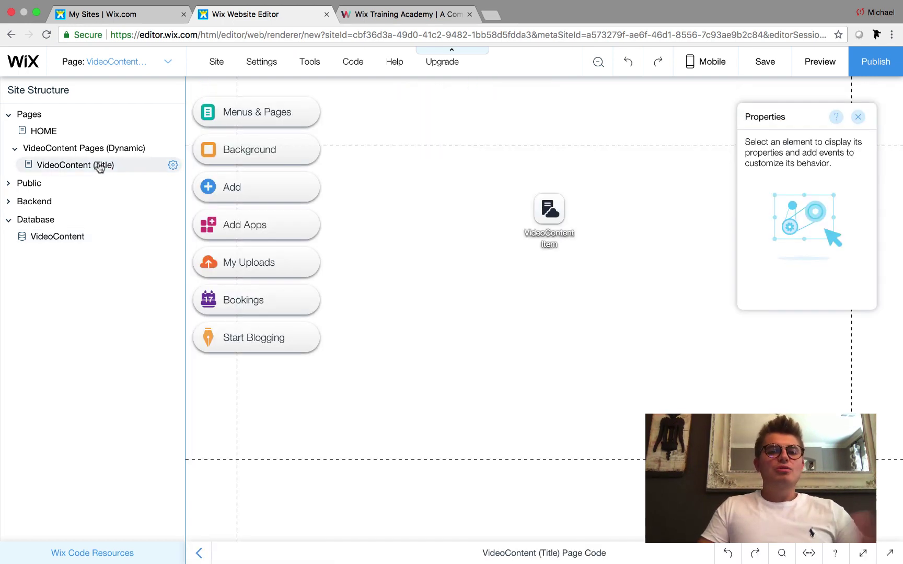
double_click(550, 220)
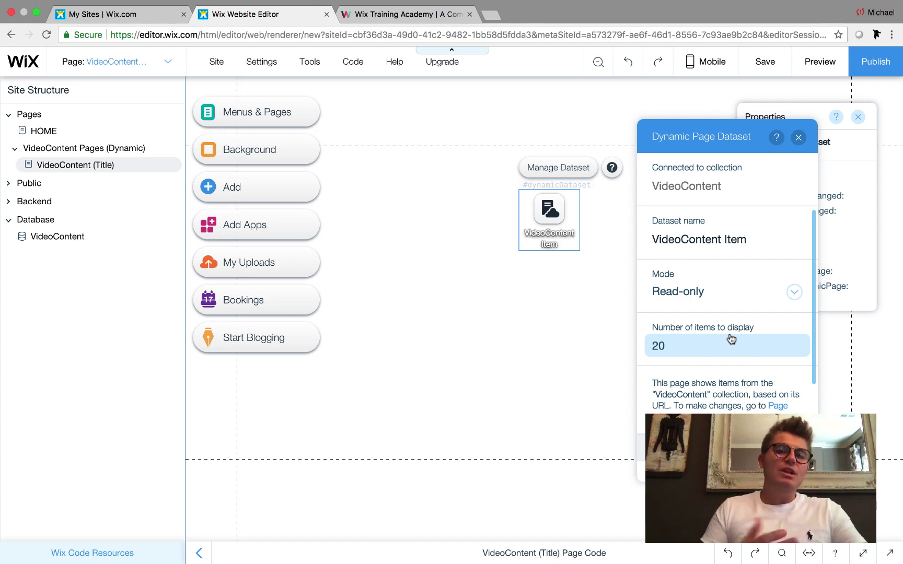
left_click(799, 138)
left_click_drag(562, 210, 342, 183)
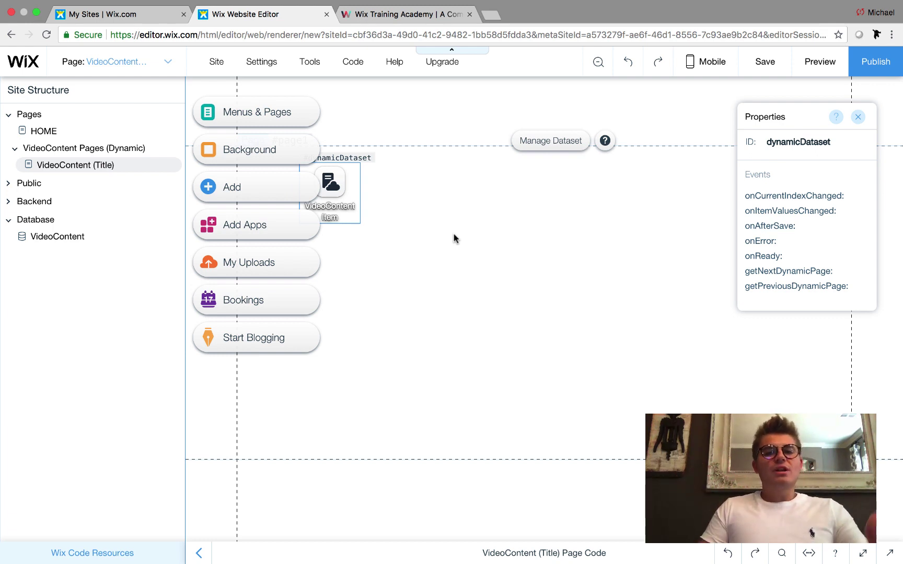
- Add the plain black strip from Classic Strips and drag it slightly down into place
left_click(228, 200)
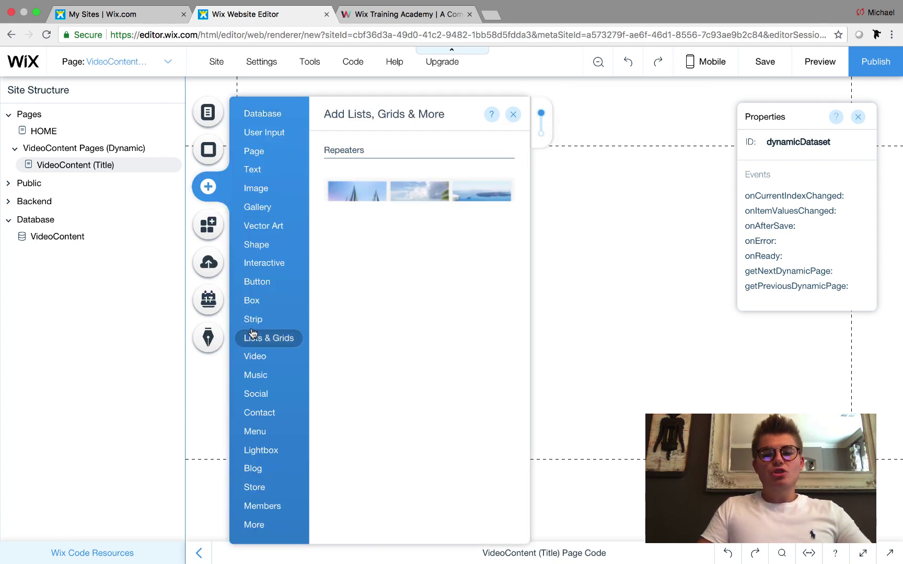
mouse_move(253, 321)
left_click(542, 241)
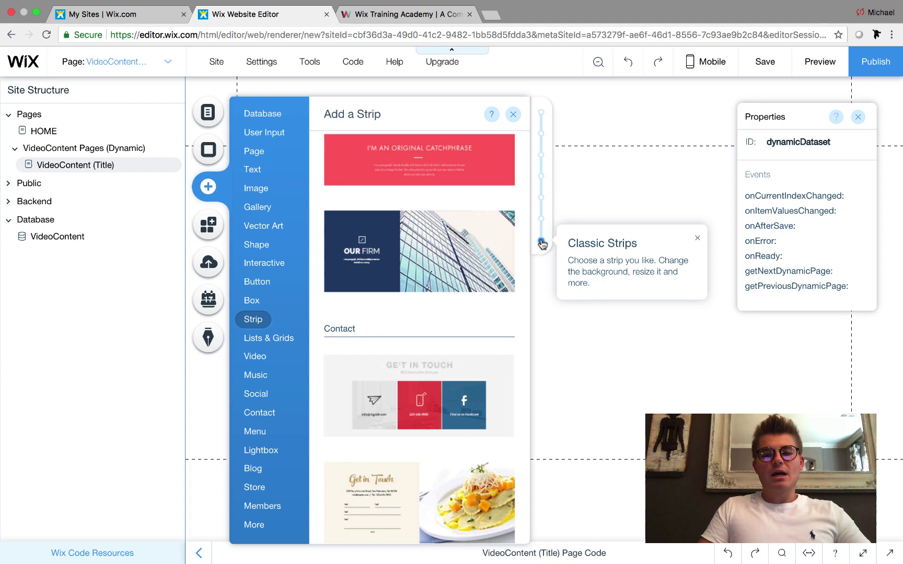
left_click(448, 279)
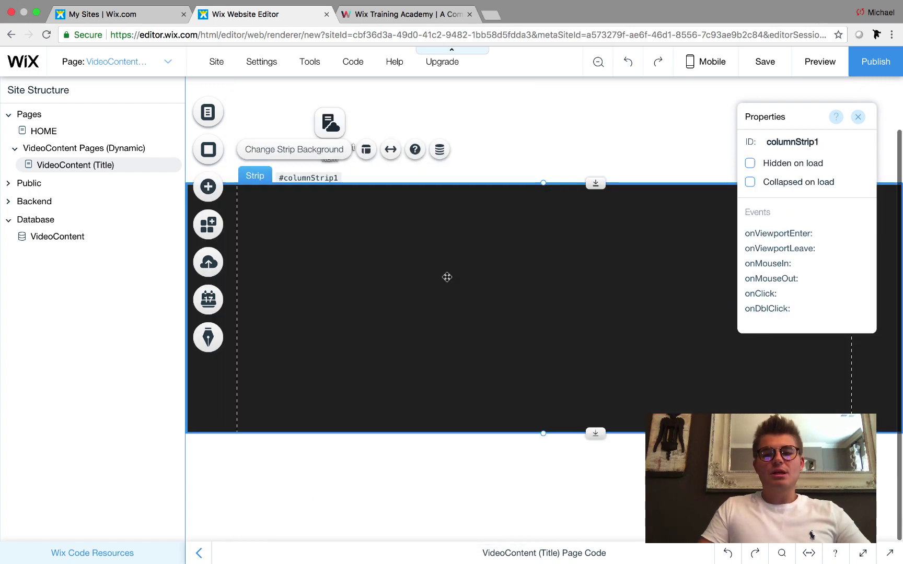
left_click_drag(548, 268, 552, 303)
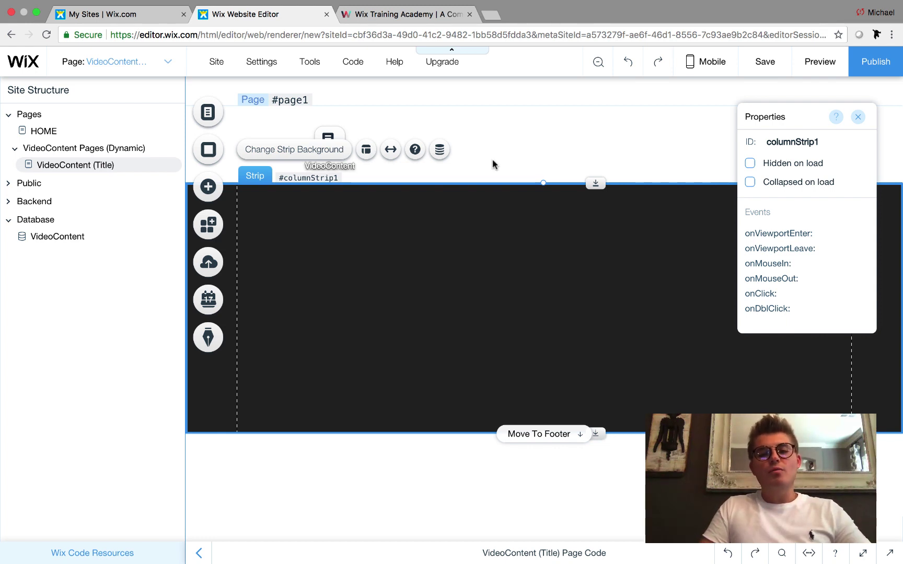
- Connect columnStrip1's column background to the Video (Video) field, then close the Connect Strip panel
left_click(440, 150)
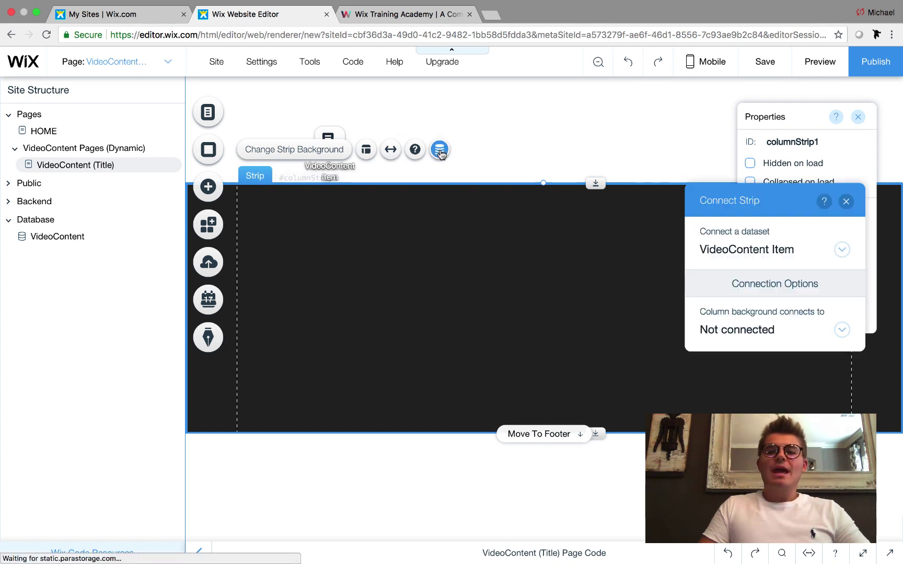
left_click(745, 334)
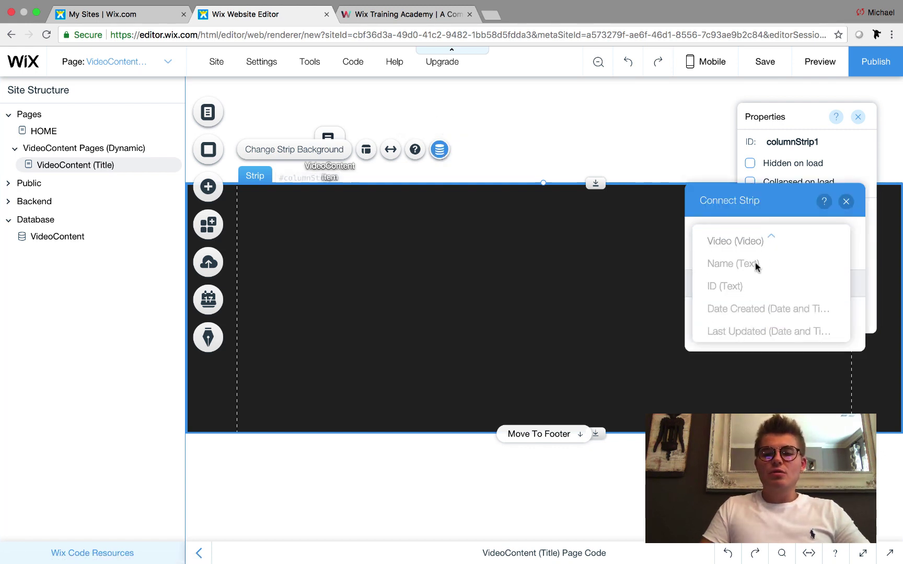
scroll(756, 265, "up", 1)
left_click(751, 280)
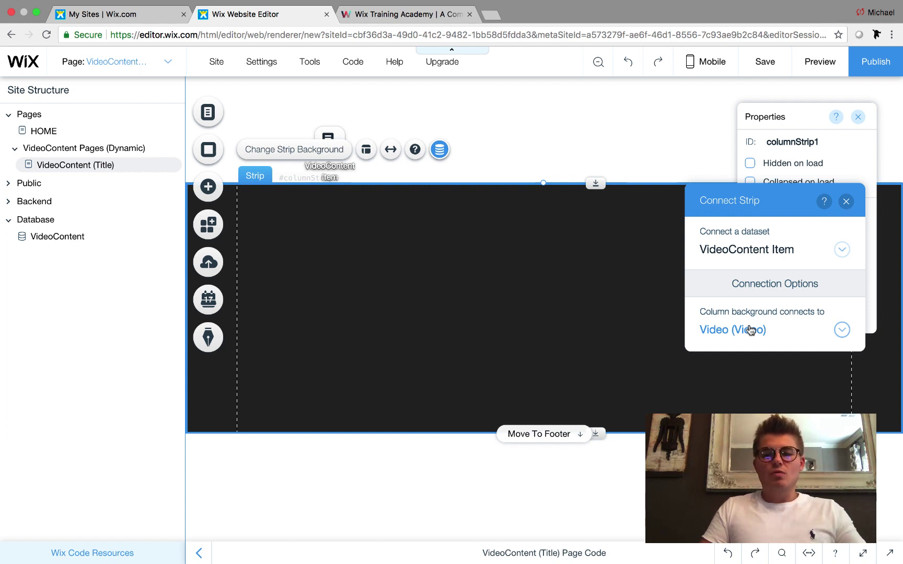
left_click(846, 202)
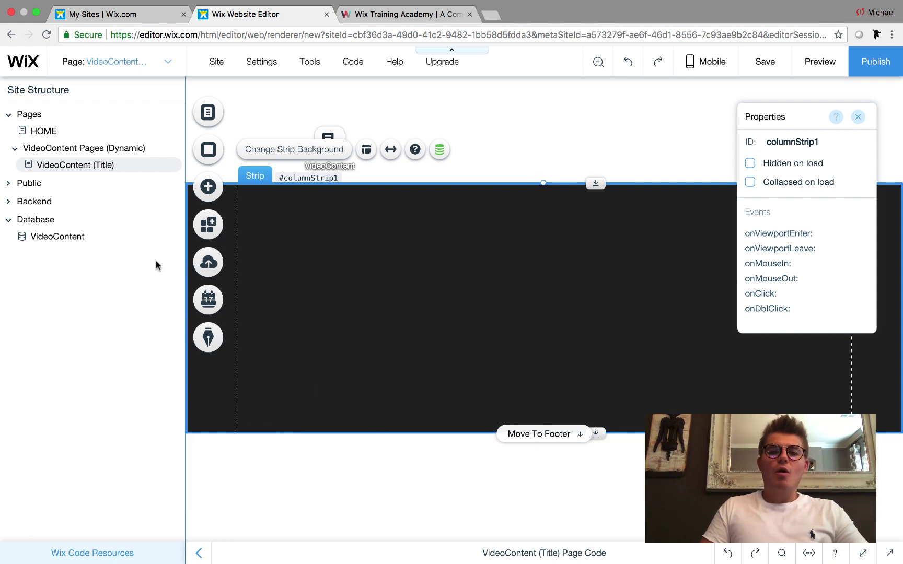
- Publish the site under the free address ending in video-testing
left_click(883, 65)
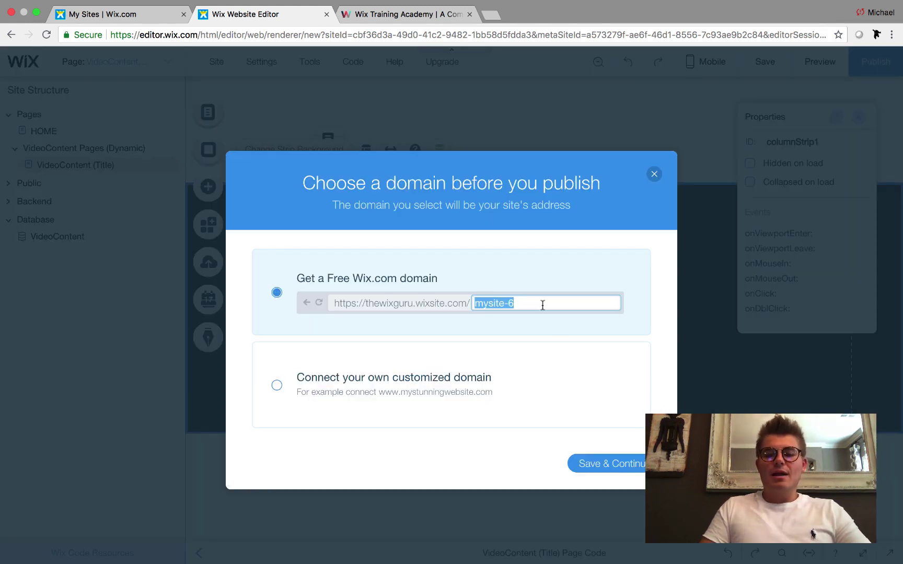
key("BackSpace")
type("video-")
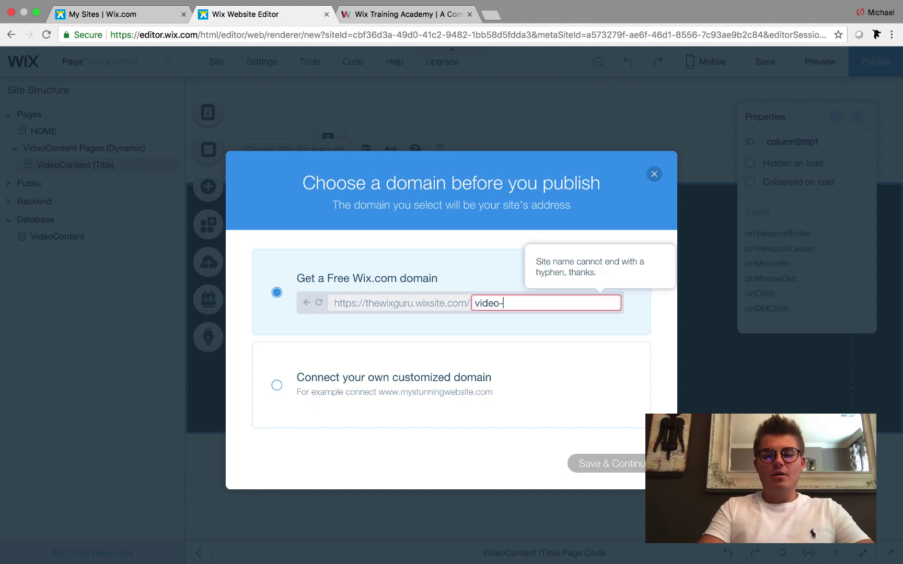
type("testing")
left_click(622, 469)
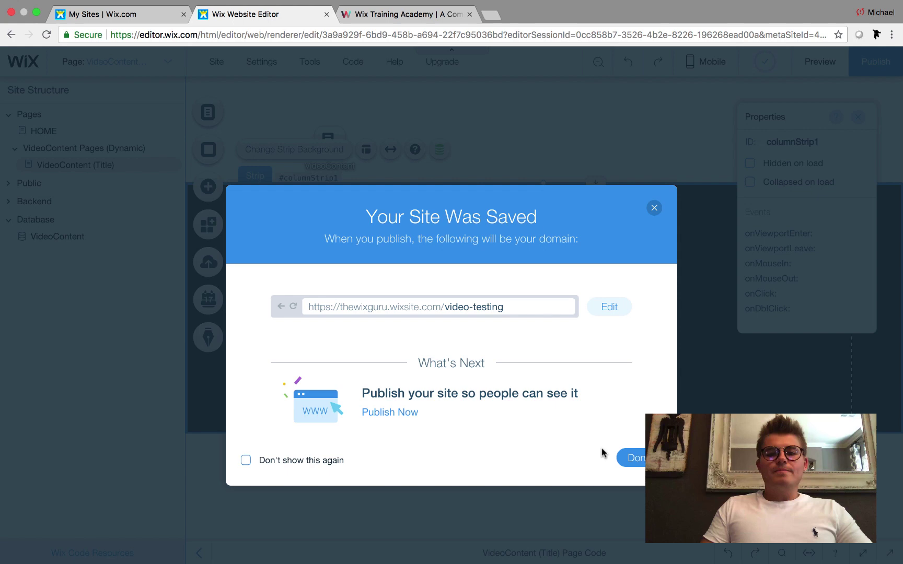
left_click(635, 457)
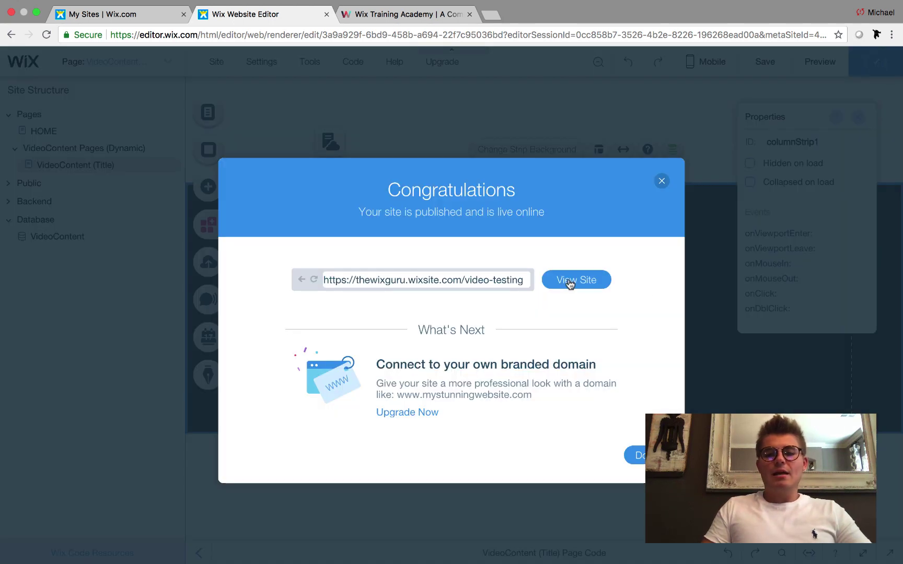
- Open the live site in a new tab, then return and dismiss the published confirmation
left_click(571, 280)
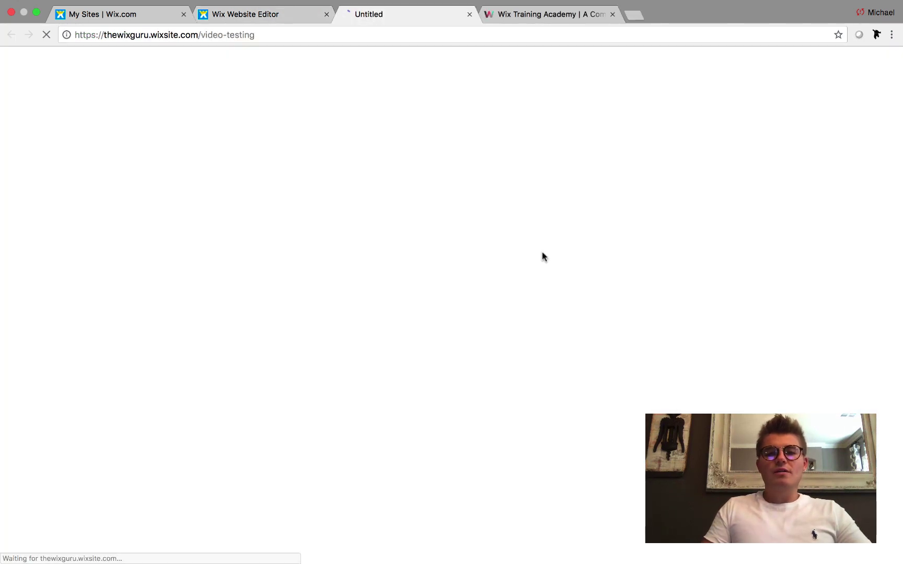
left_click(261, 14)
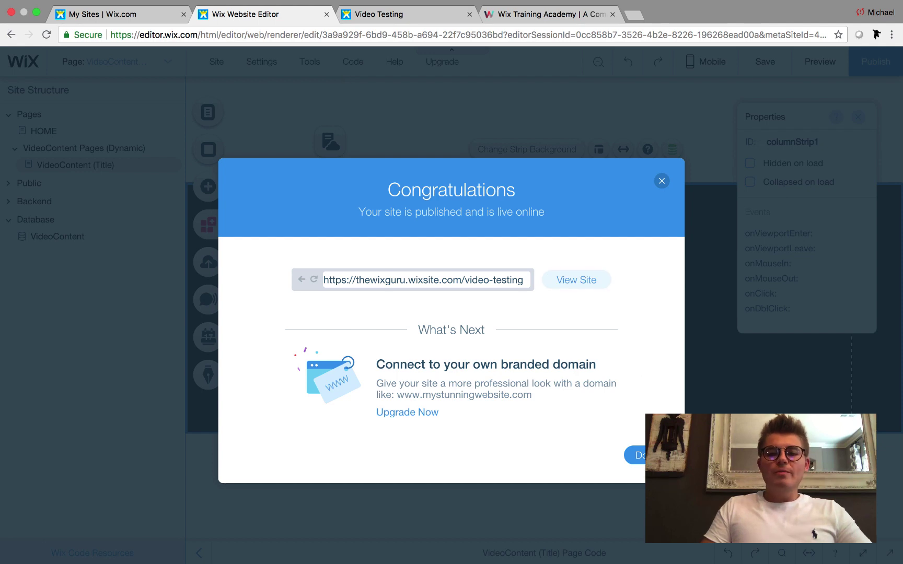
left_click(635, 455)
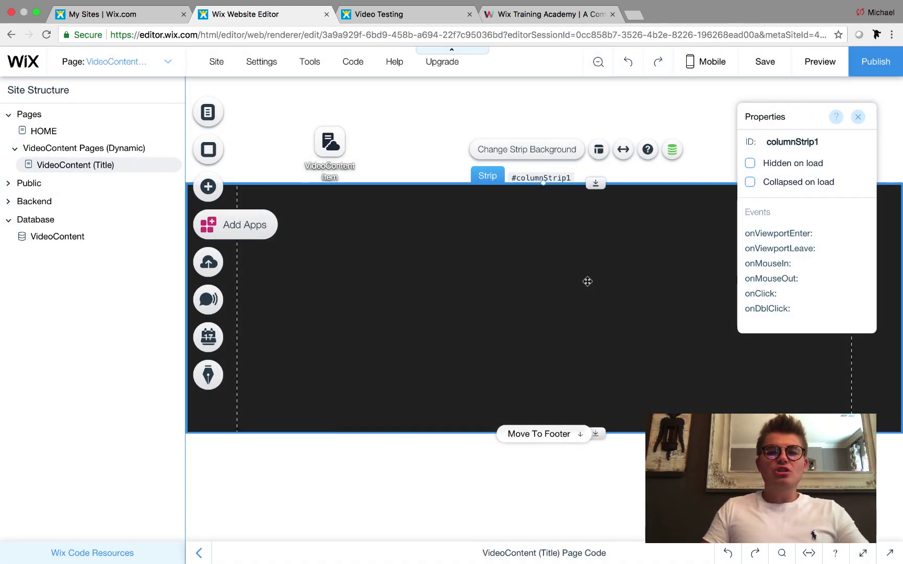
- Open the VideoContent collection and sync it to Live with Copy all items
left_click(83, 239)
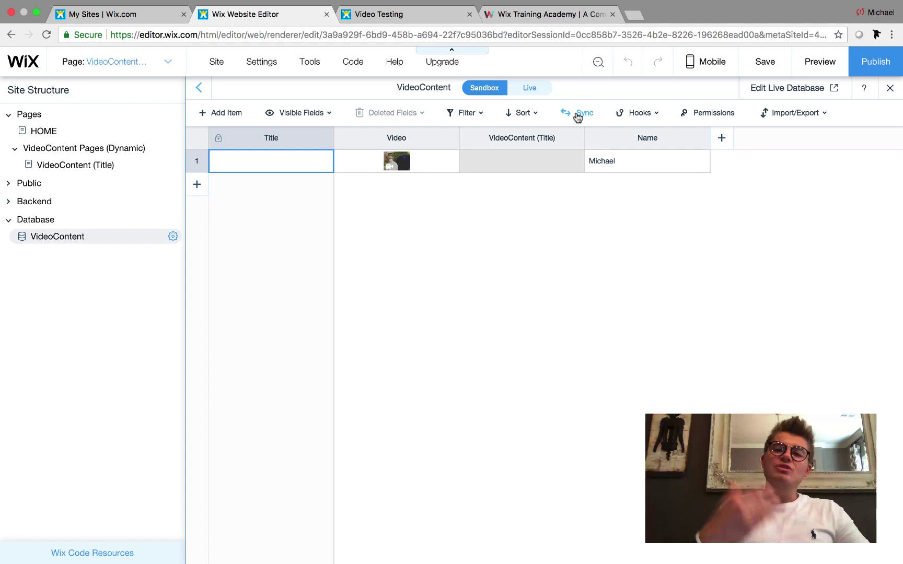
left_click(578, 116)
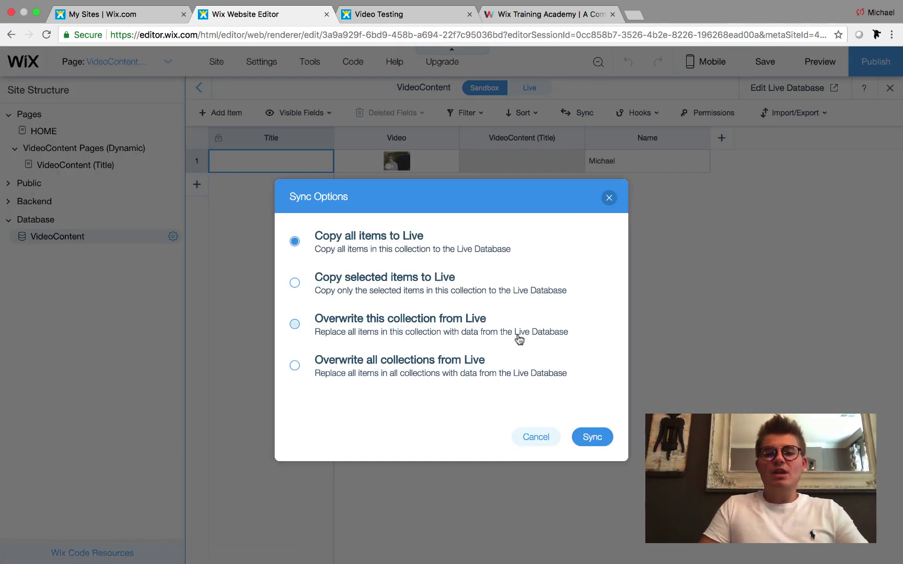
left_click(588, 436)
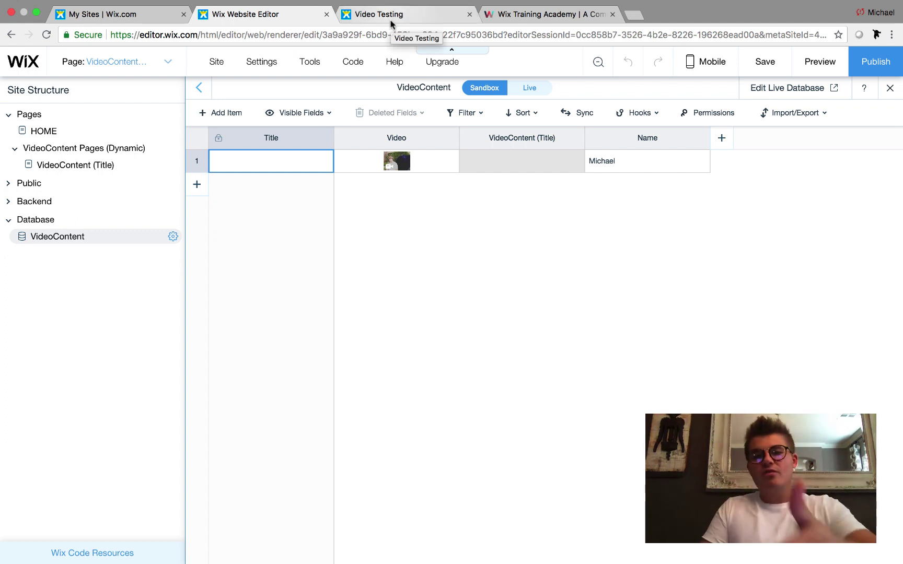
- In the live site tab, append /VideoContent/ and the item's name to the address
left_click(391, 16)
left_click(345, 35)
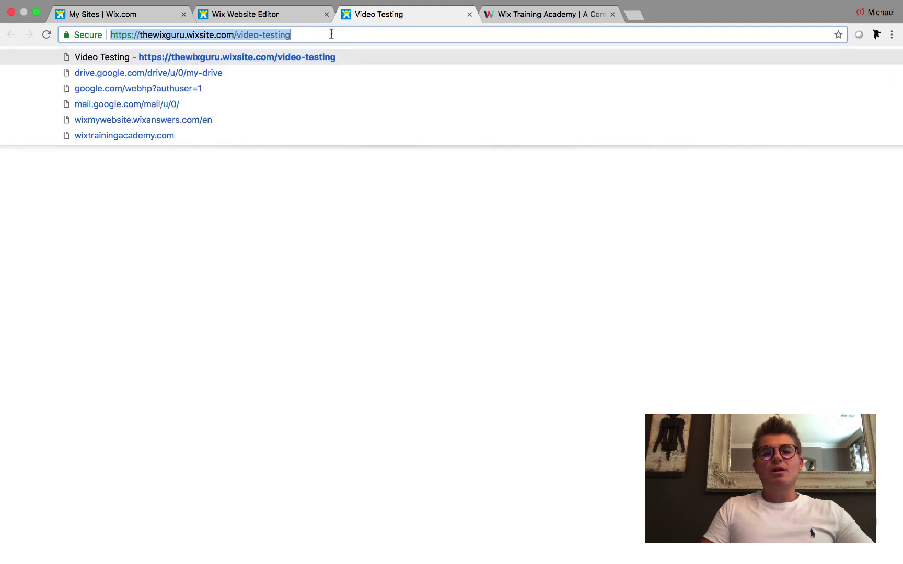
left_click(331, 35)
type("/Video")
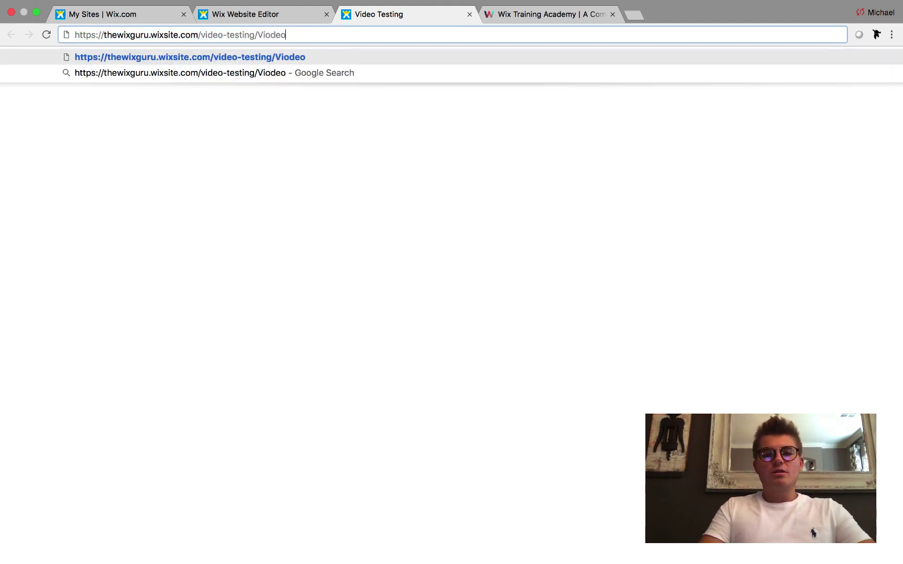
key("BackSpace")
key("BackSpace")
key("BackSpace")
key("BackSpace")
type("idep")
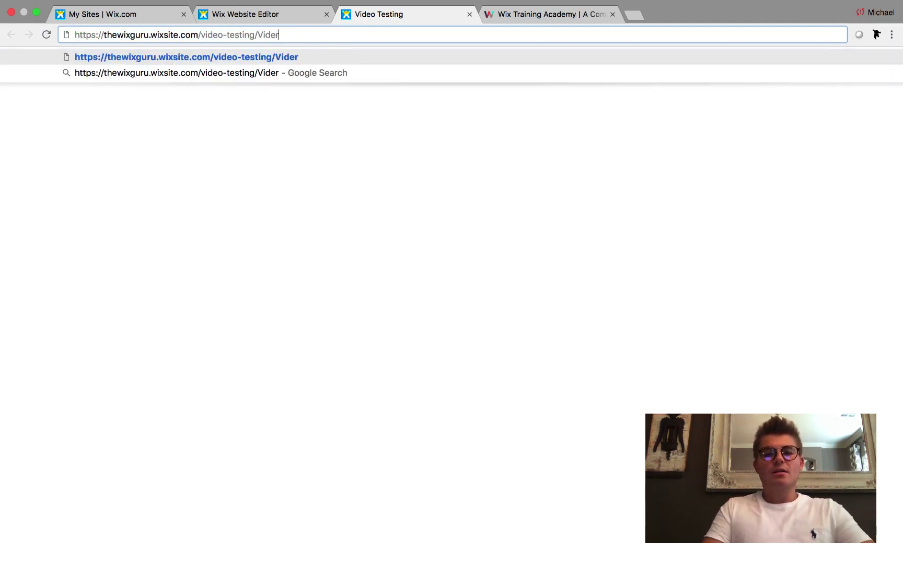
key("BackSpace")
type("o")
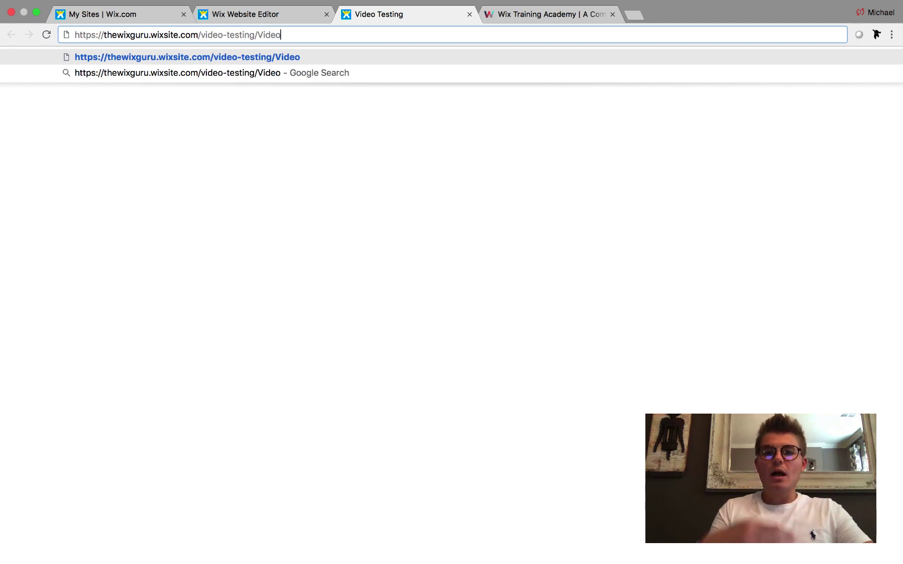
type("Con")
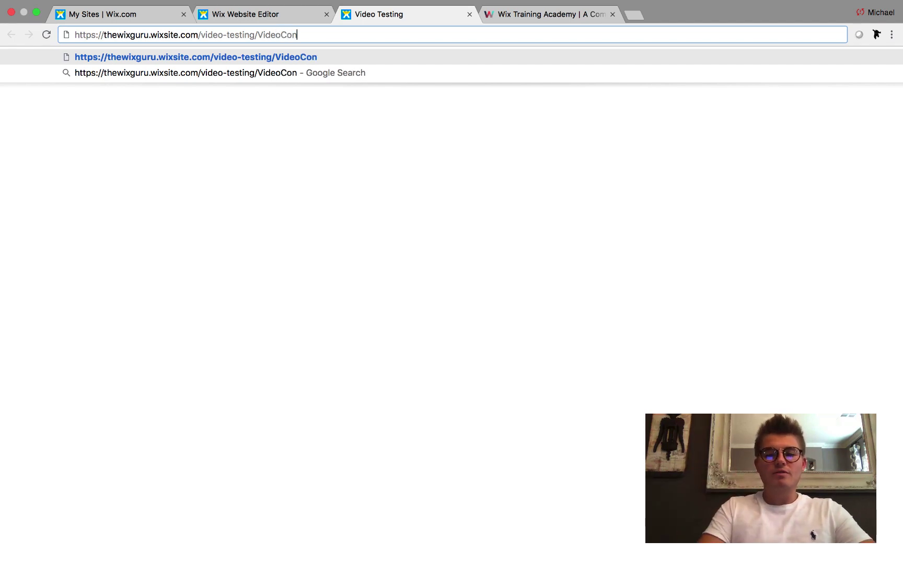
type("tent")
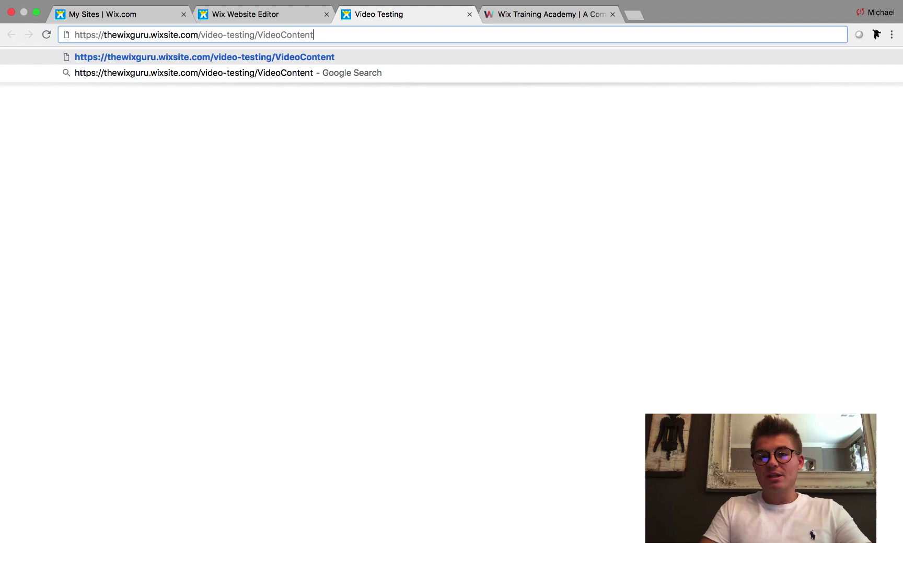
type("/Michael")
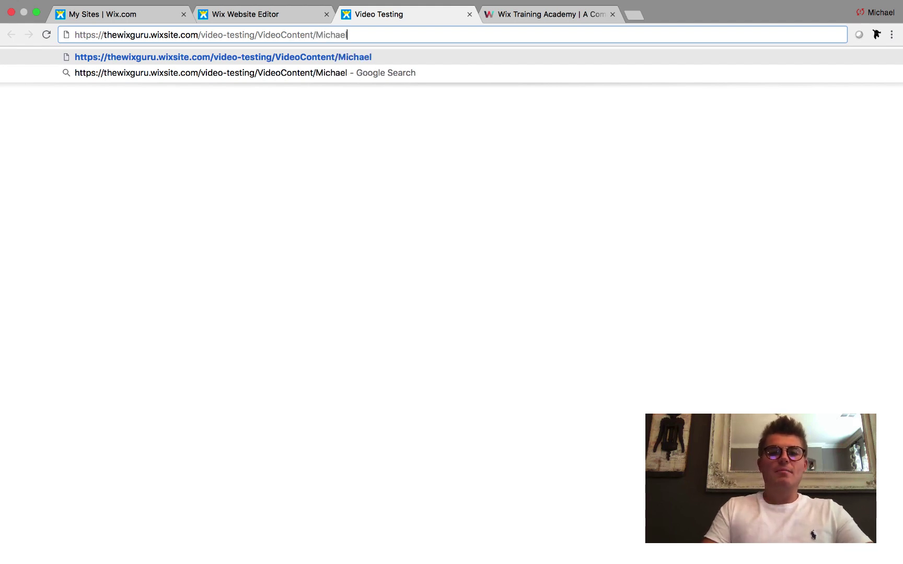
- Load the item address, which returns a 404, then close it and return to the editor
key("Return")
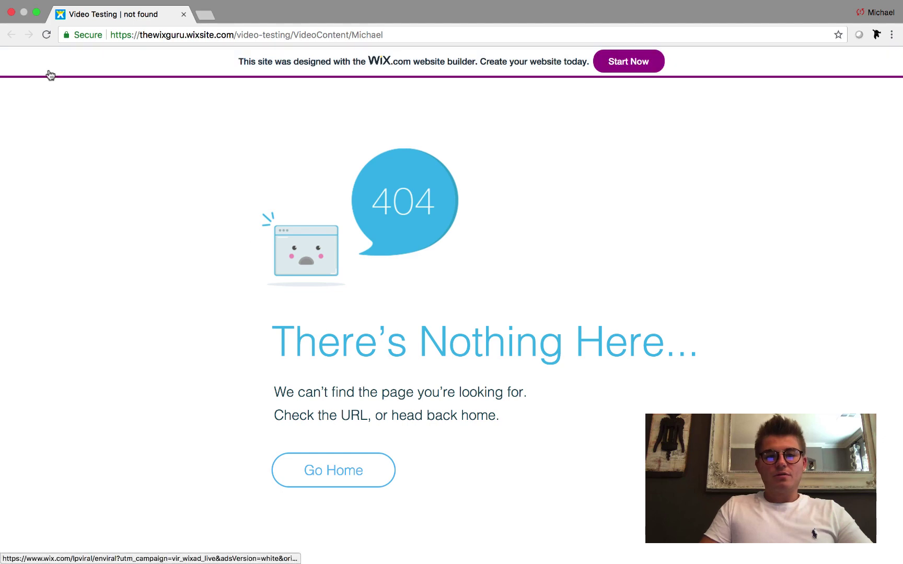
left_click(10, 14)
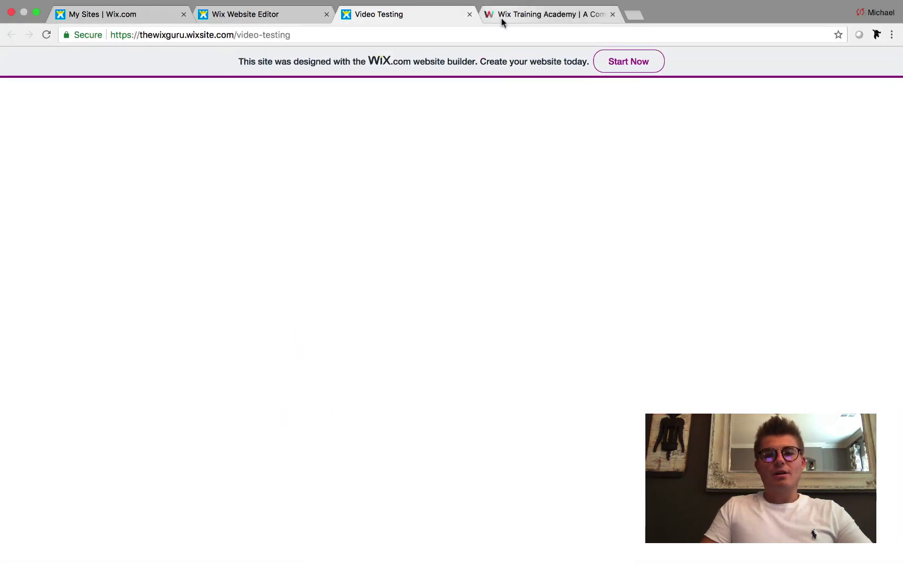
left_click(258, 16)
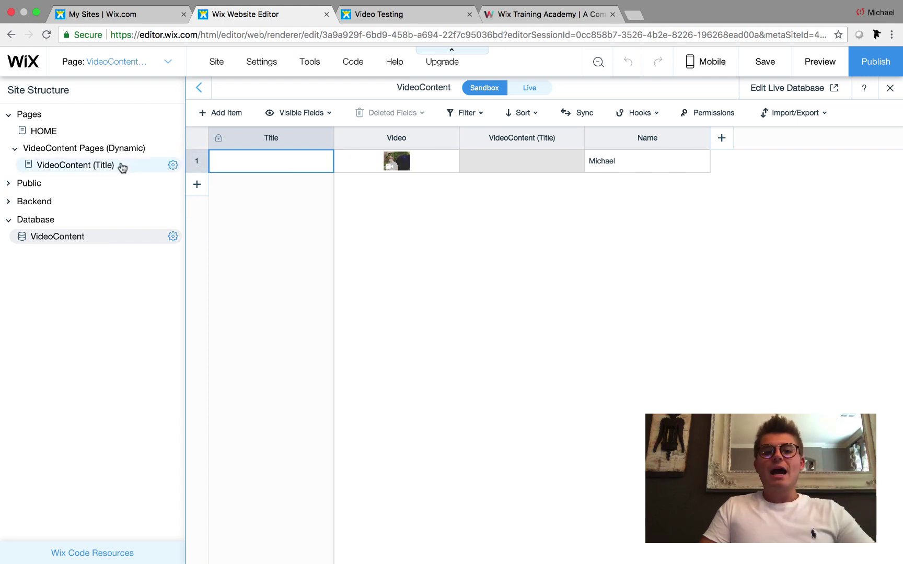
- In the dynamic item page settings, replace {Title} in the URL with the Name field
left_click(174, 167)
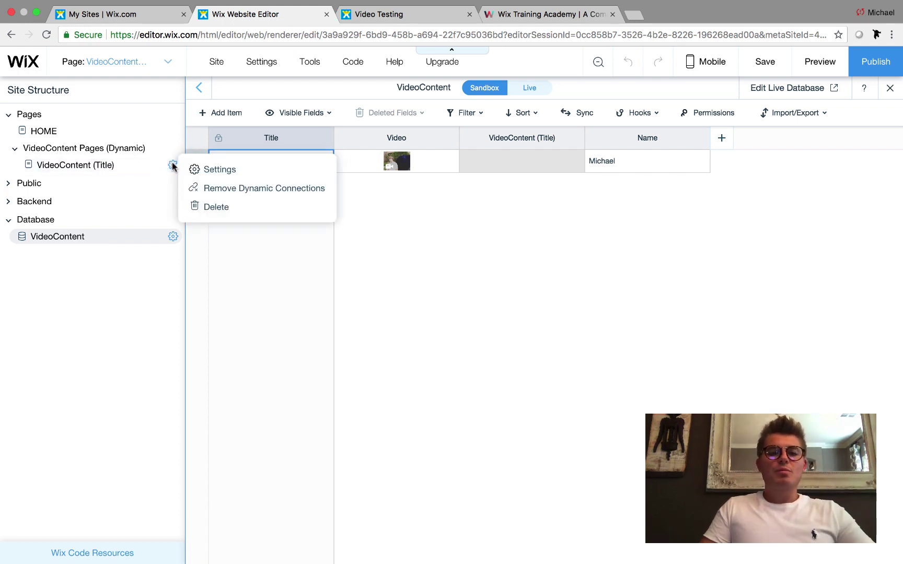
left_click(218, 171)
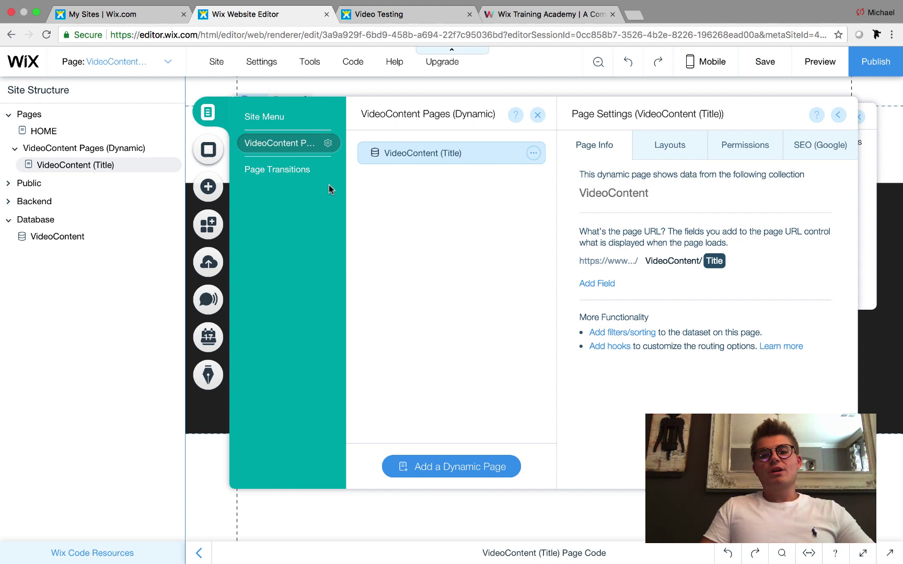
left_click(719, 259)
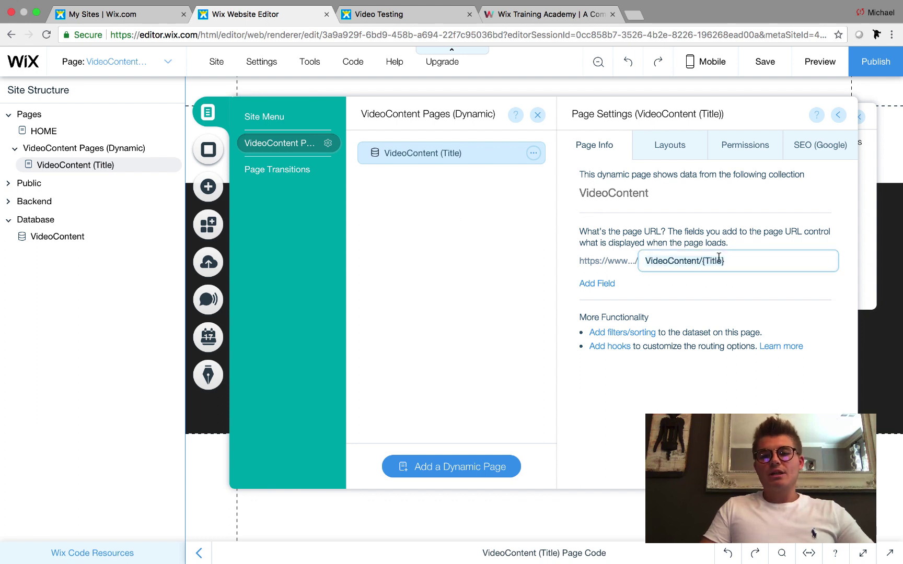
key("BackSpace")
key("BackSpace")
key("BackSpace")
key("BackSpace")
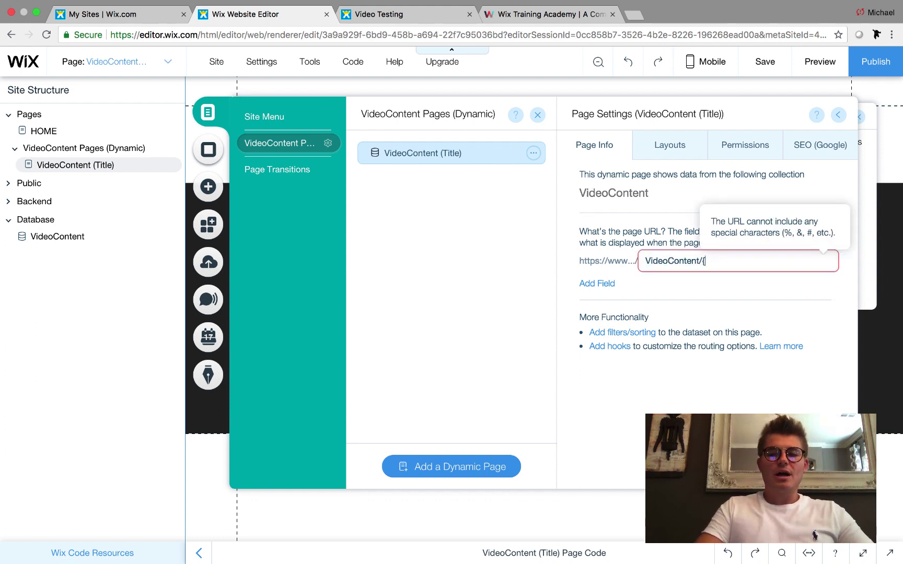
key("BackSpace")
left_click(598, 283)
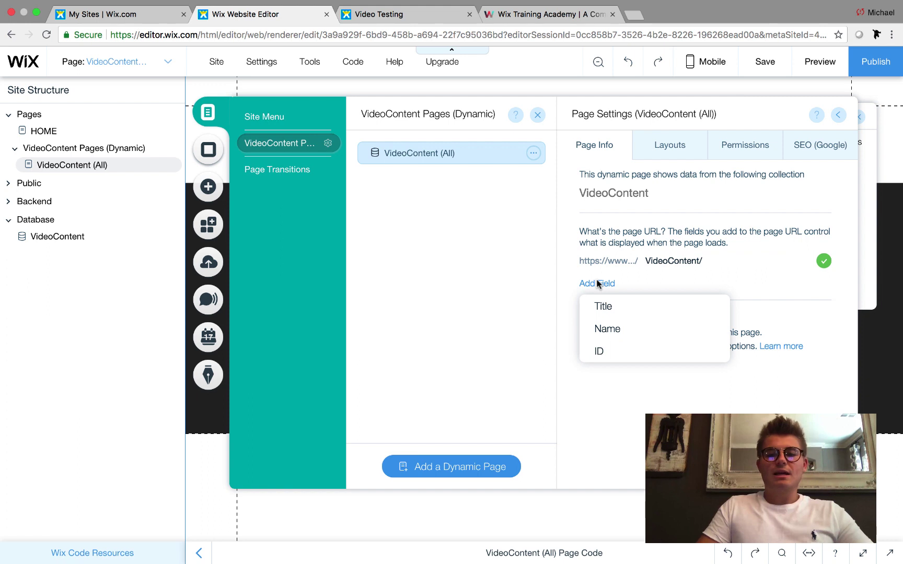
left_click(617, 331)
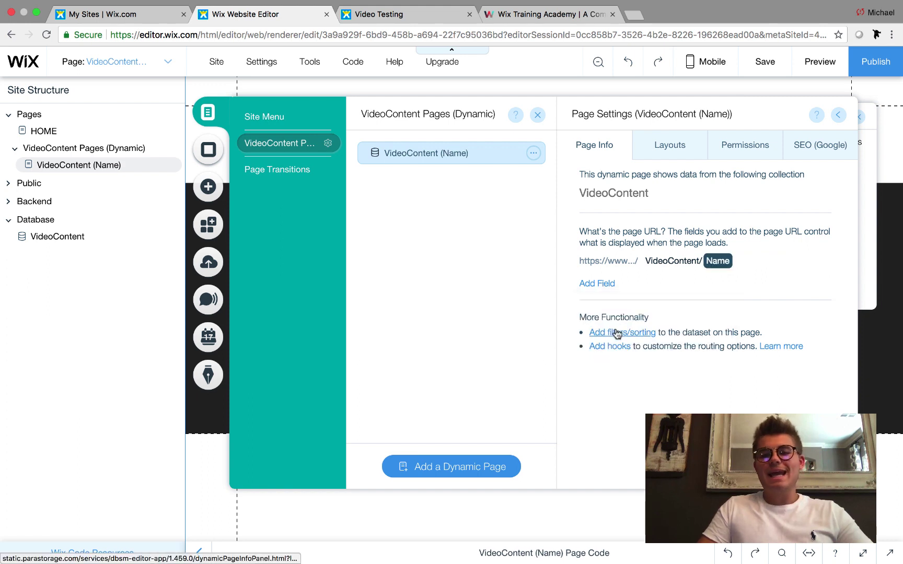
left_click(840, 116)
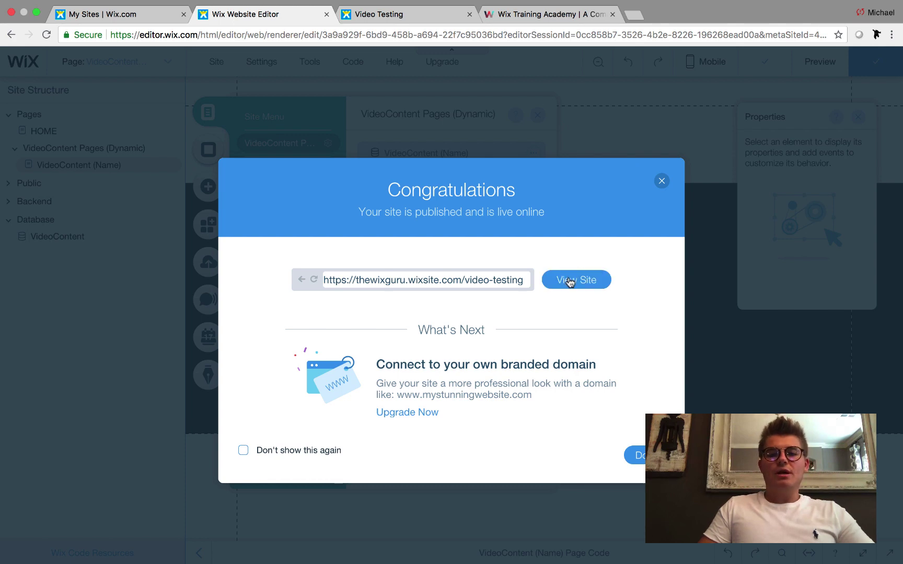
- View the published site, close the duplicate tab and reload the live page
left_click(575, 280)
left_click(612, 14)
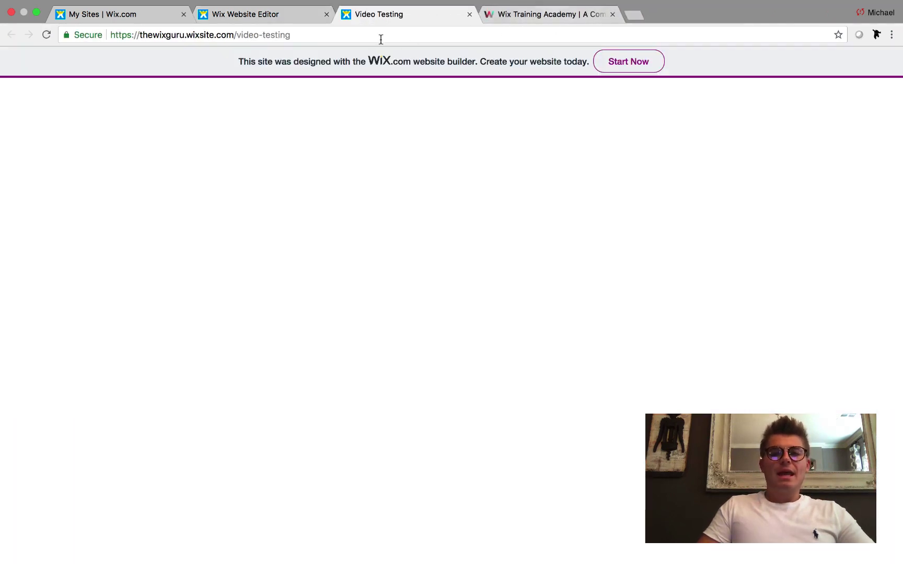
left_click(371, 35)
type("/vid")
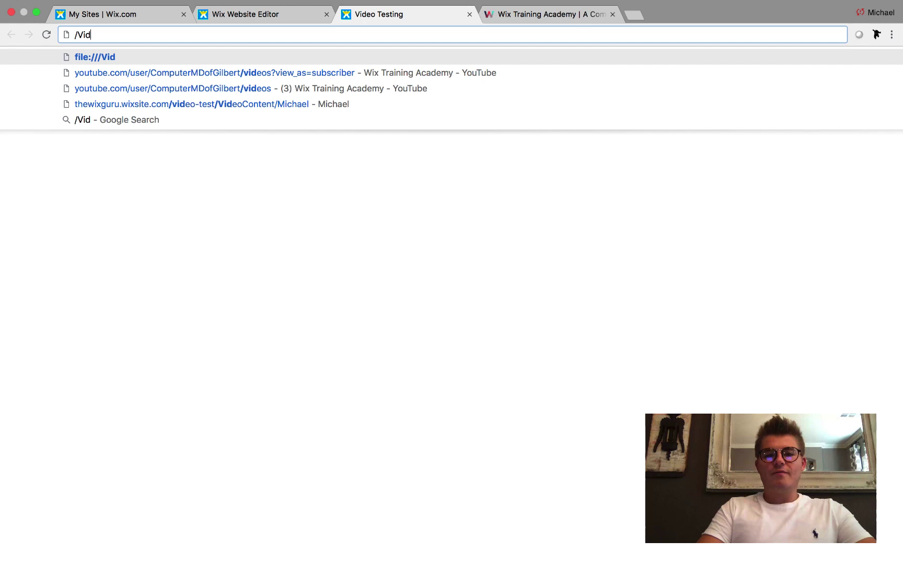
type("eo")
key("BackSpace")
key("BackSpace")
key("BackSpace")
key("BackSpace")
key("BackSpace")
key("BackSpace")
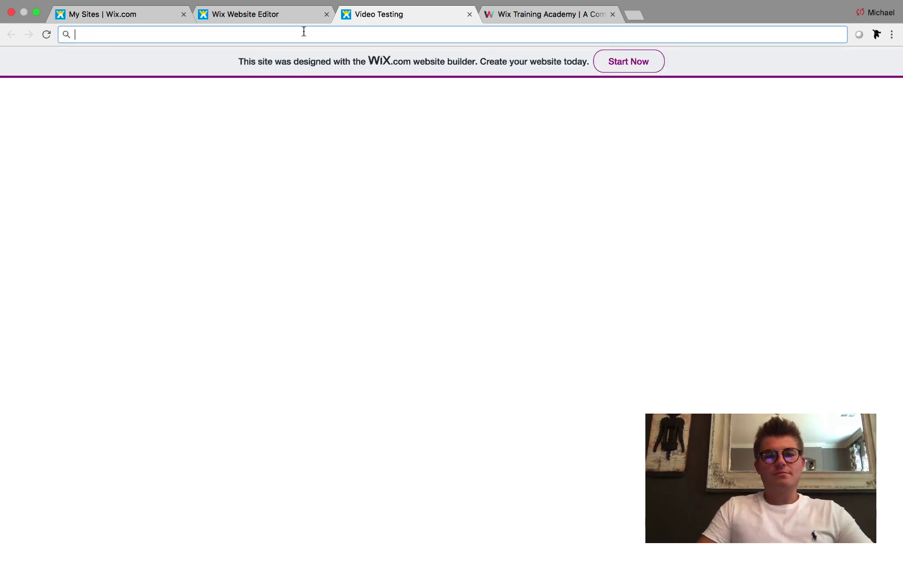
left_click(46, 34)
- Load the live /VideoContent/<item name> page, showing the video as the strip background
left_click(329, 35)
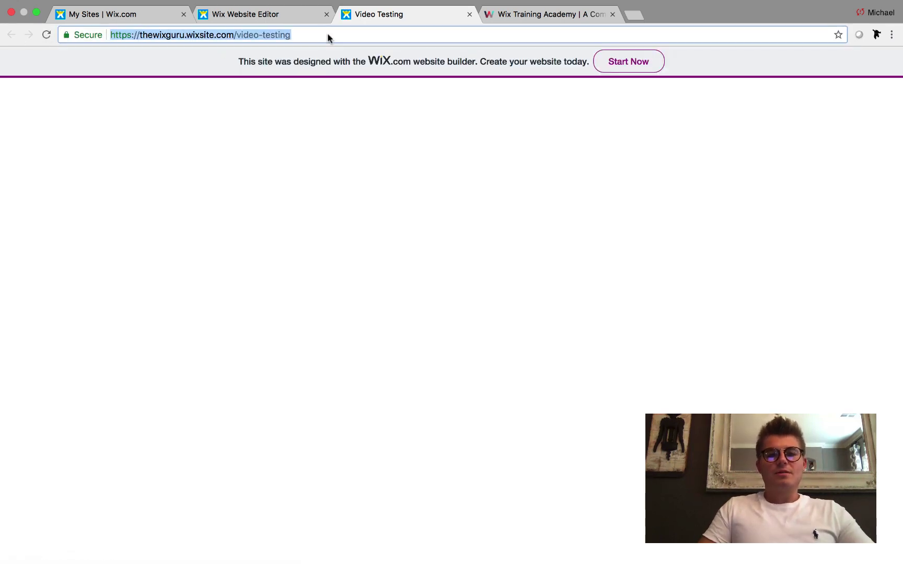
left_click(328, 35)
type("/Vide")
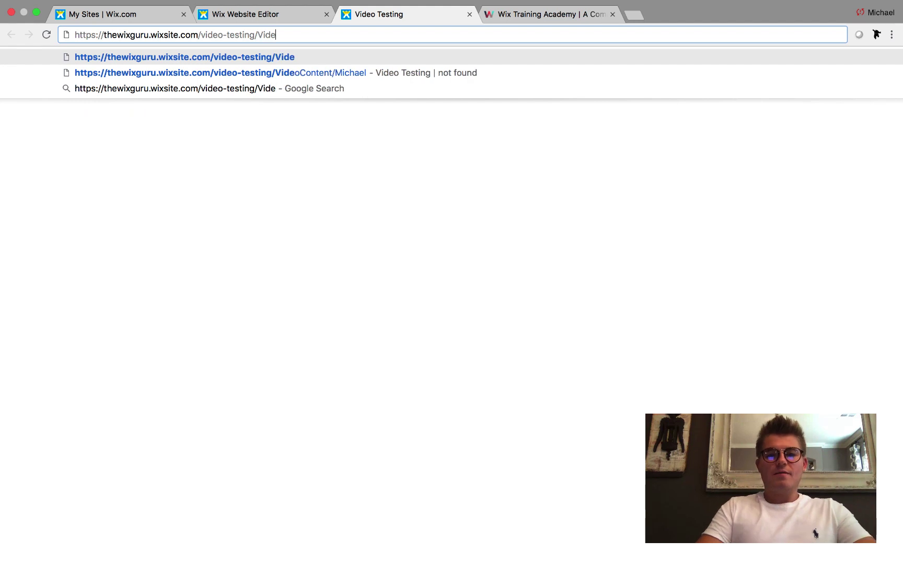
type("oContent/")
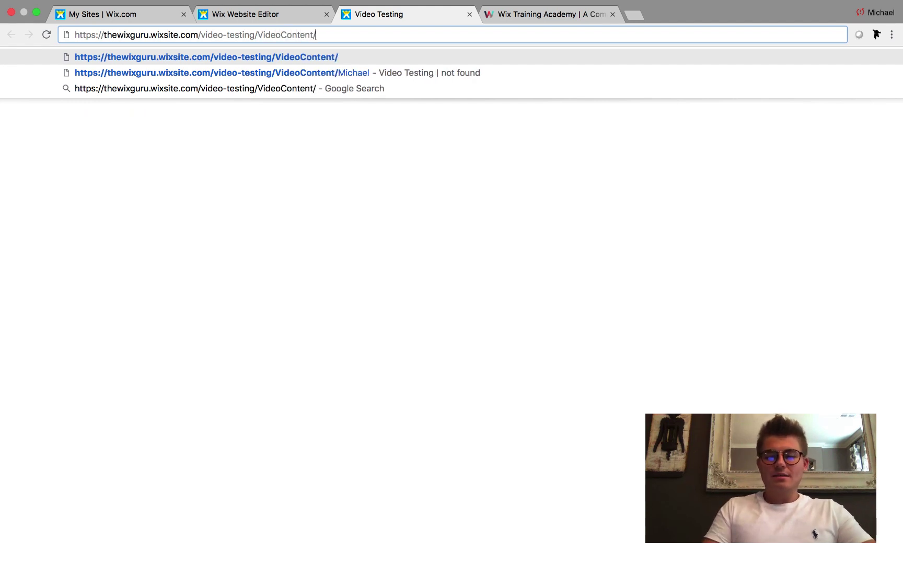
type("Miocha")
key("BackSpace")
key("BackSpace")
key("BackSpace")
key("BackSpace")
type("chae")
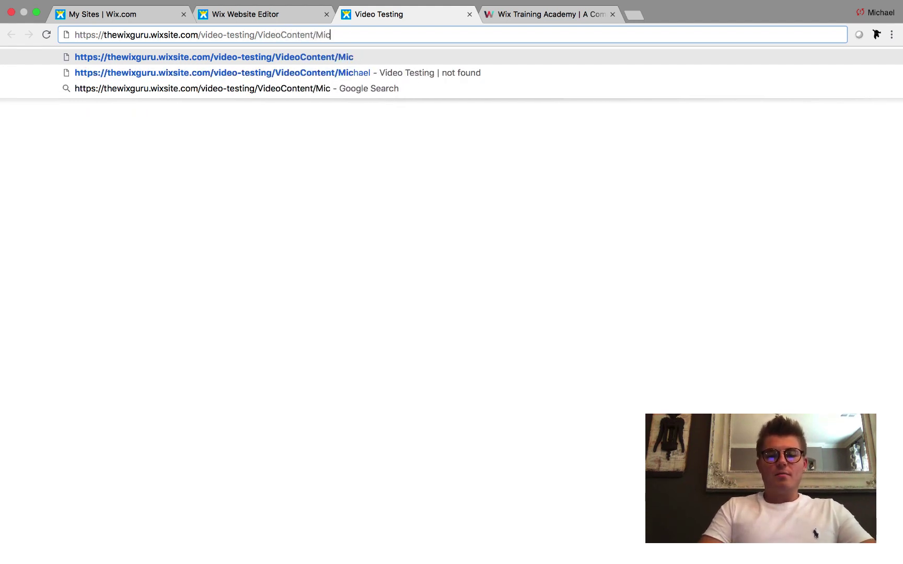
type("l")
key("Return")
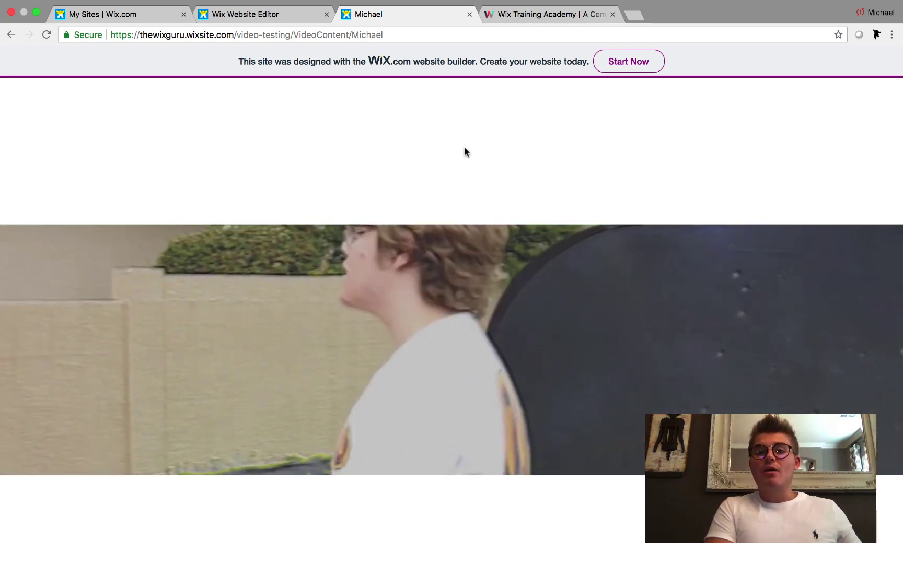
- Close the live item page and Wix Training Academy tabs, then click Done on Congratulations
left_click(469, 14)
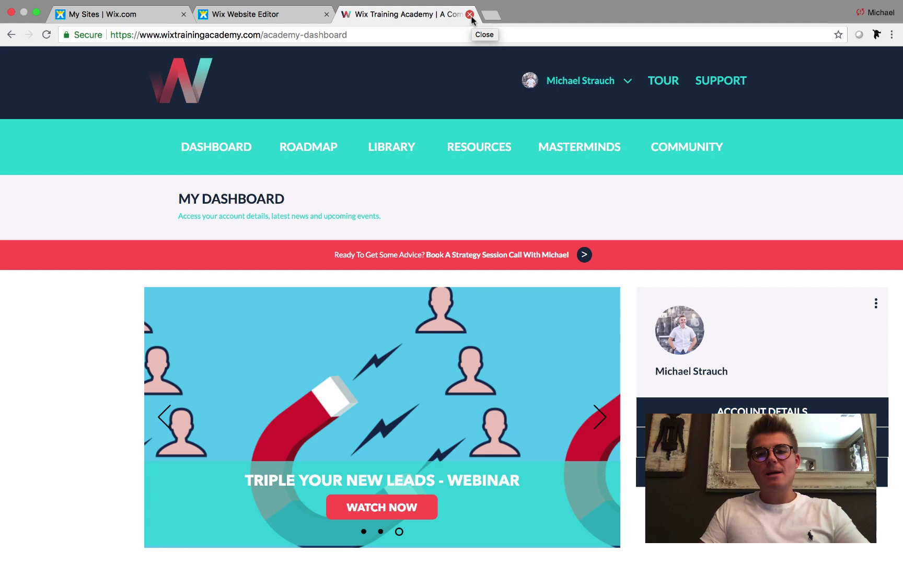
left_click(470, 14)
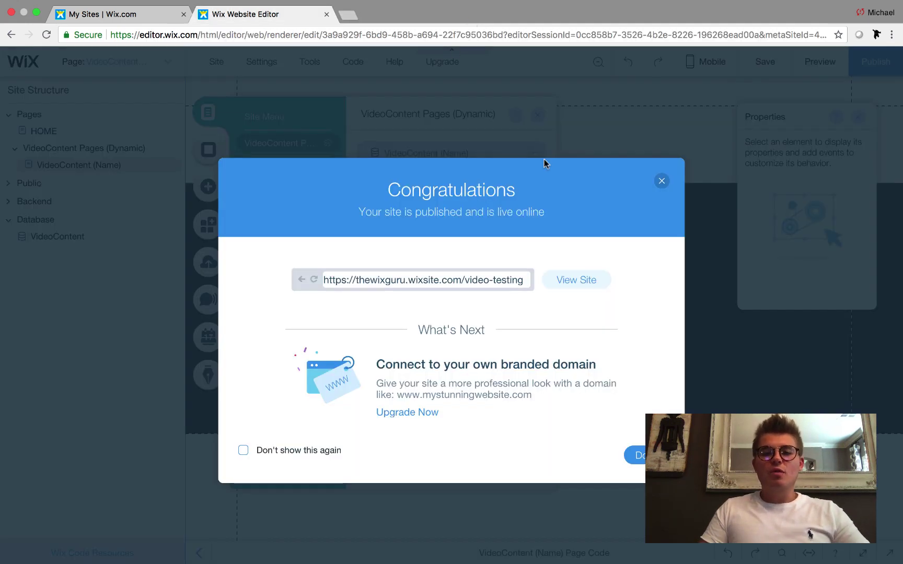
left_click(635, 455)
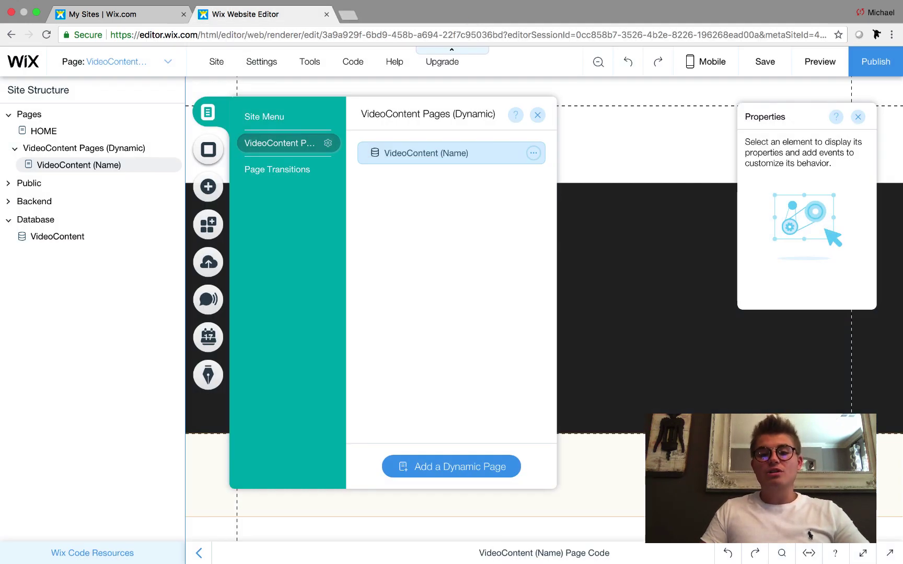
- Close the VideoContent Pages panel and take Chrome out of full-screen mode
left_click(538, 115)
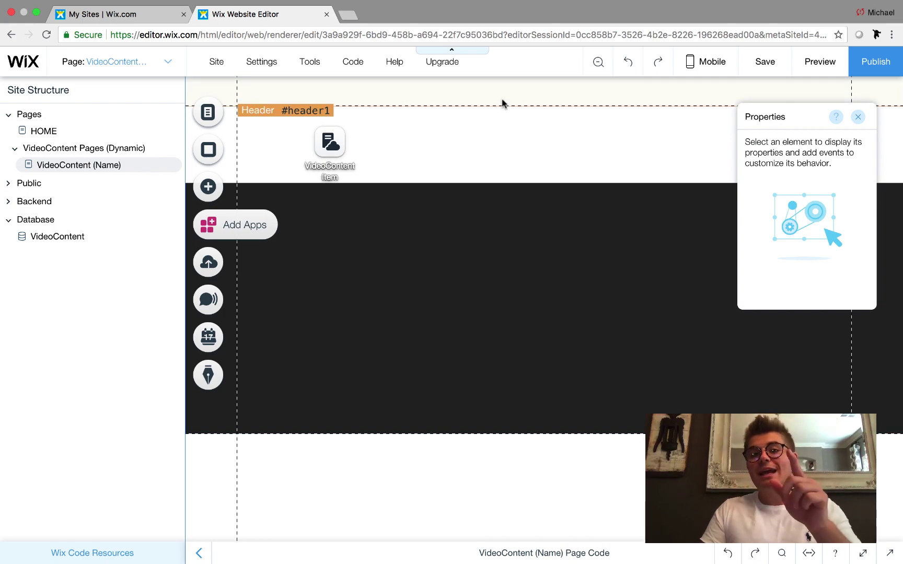
mouse_move(62, 4)
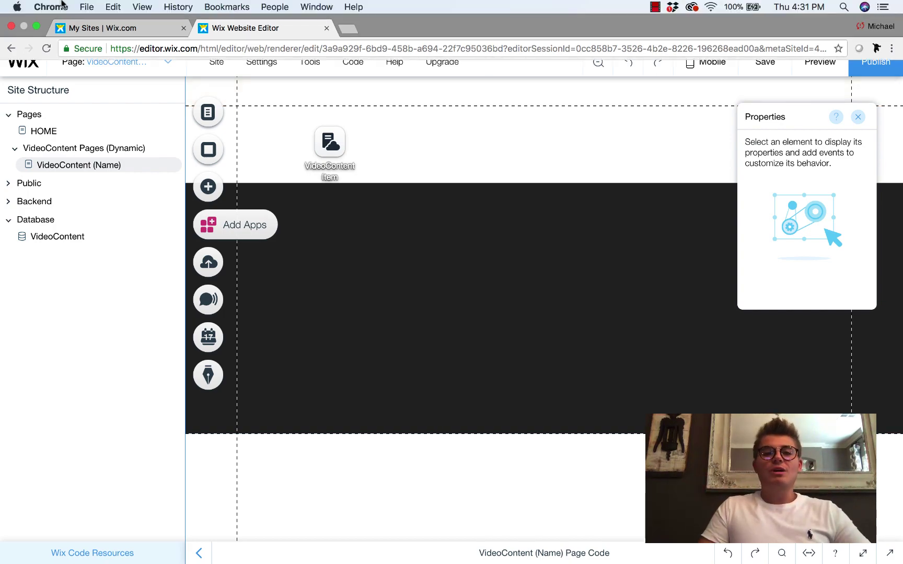
left_click(36, 28)
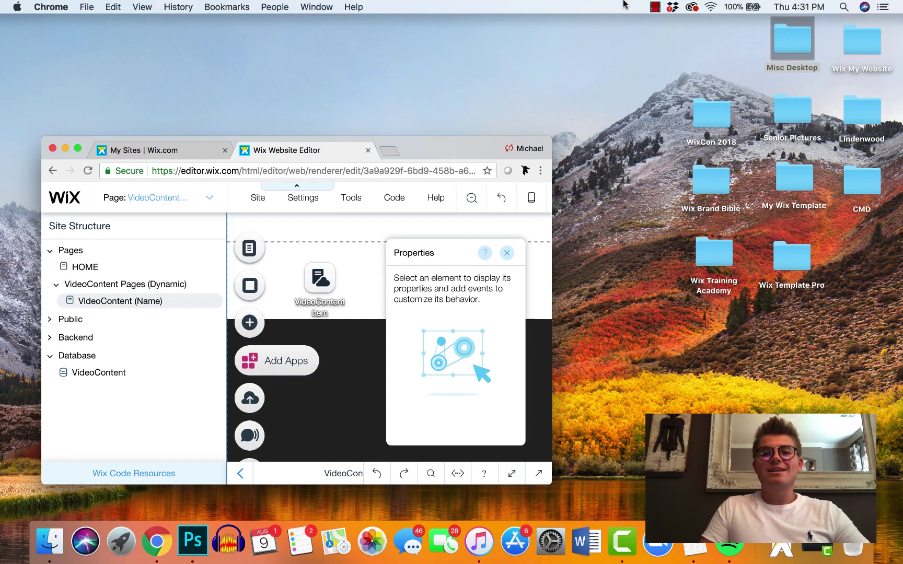